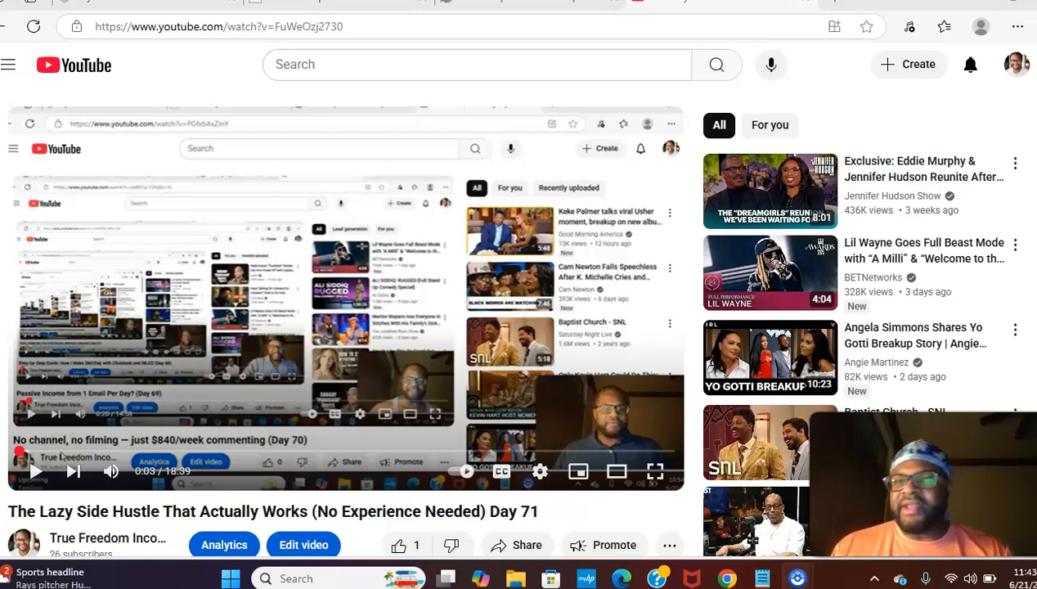
Step: Switch to the My Lead Gen Secret account overview page and reload it
{"action": "left_click", "coordinate": [125, 6]}
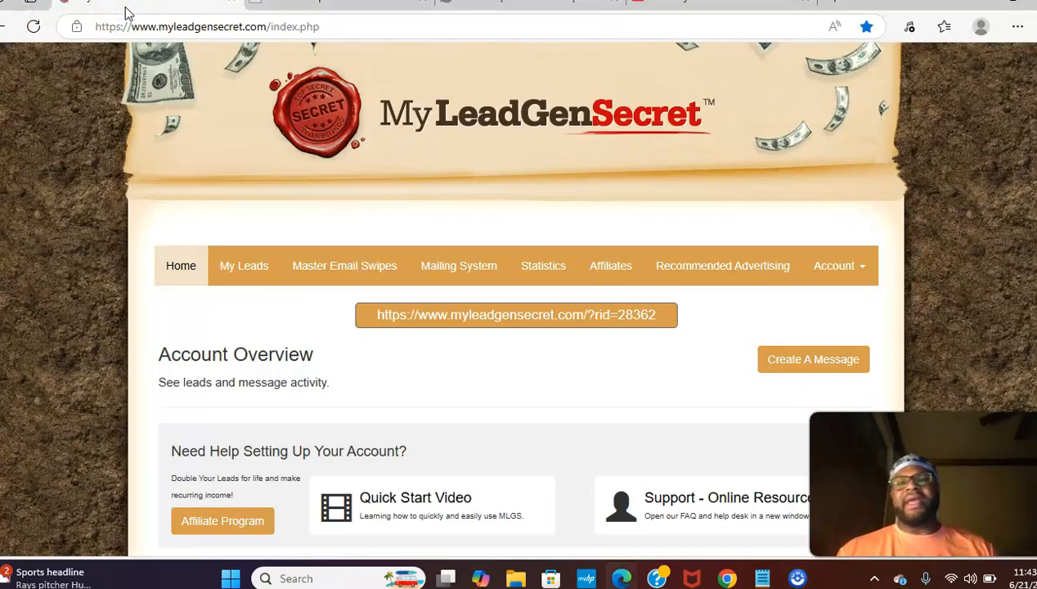
{"action": "left_click", "coordinate": [34, 26]}
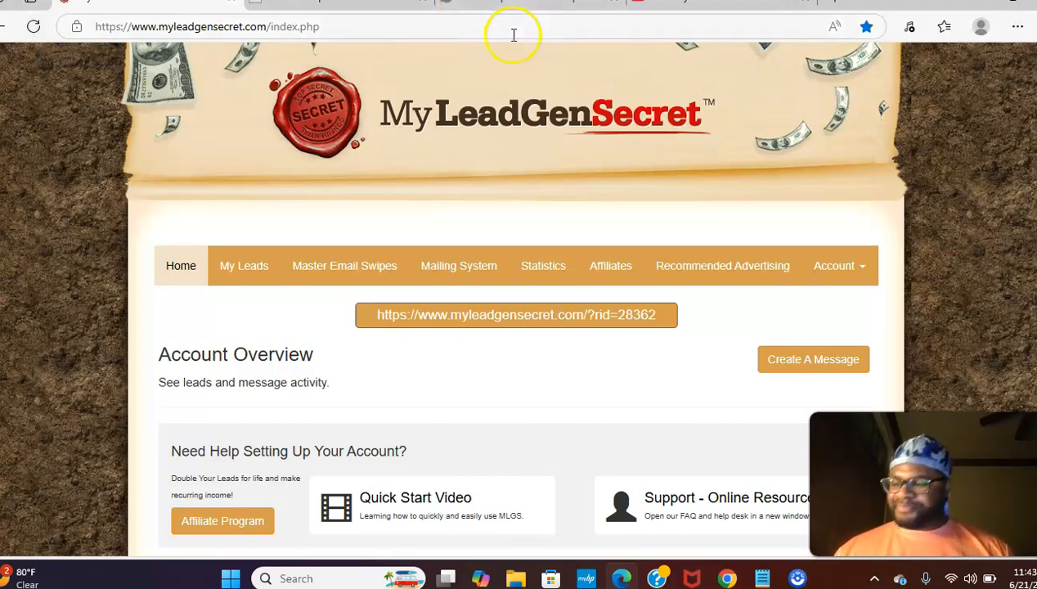
Step: Expand the full description of the Day 71 YouTube video and highlight its My Lead Gen Secret sign-up link
{"action": "left_click", "coordinate": [705, 11]}
{"action": "scroll", "coordinate": [570, 162], "scroll_direction": "down", "scroll_amount": 4}
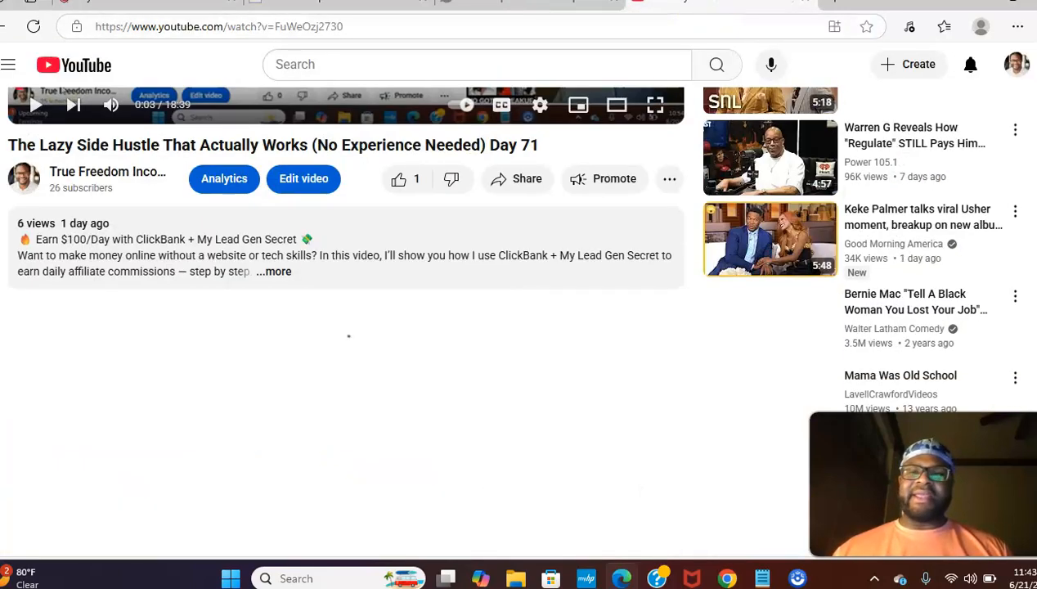
{"action": "left_click", "coordinate": [276, 270]}
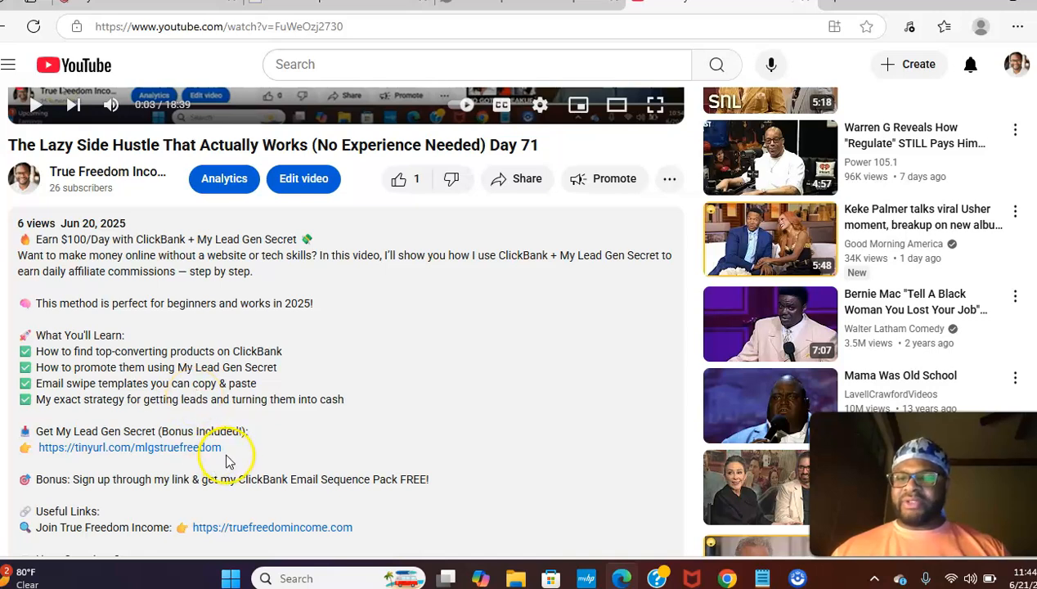
{"action": "left_click_drag", "start_coordinate": [226, 449], "coordinate": [43, 448]}
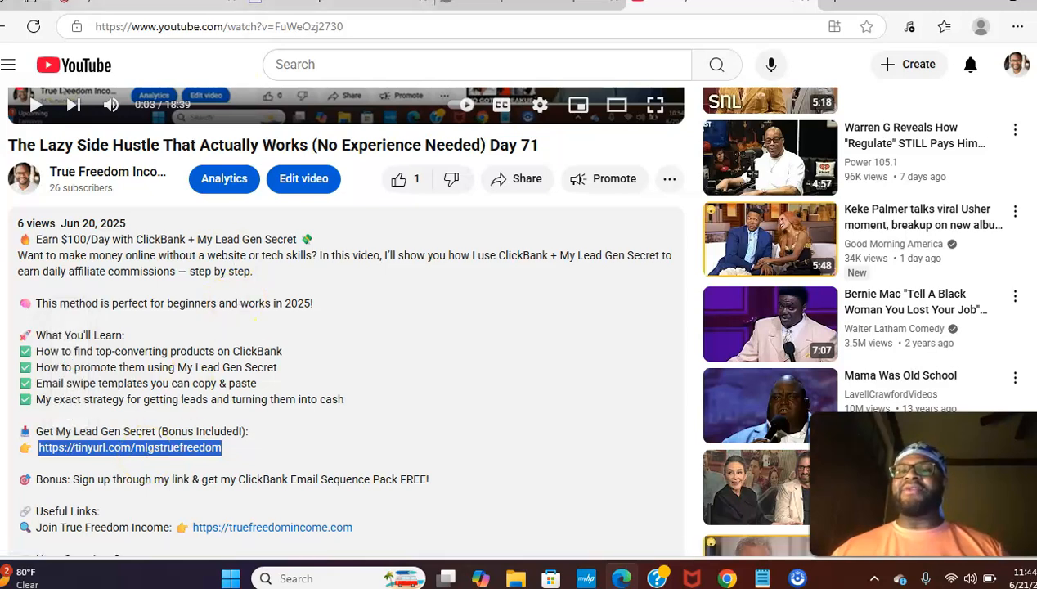
Step: Return to the My Lead Gen Secret account overview and highlight the referral link above the heading
{"action": "left_click", "coordinate": [196, 11]}
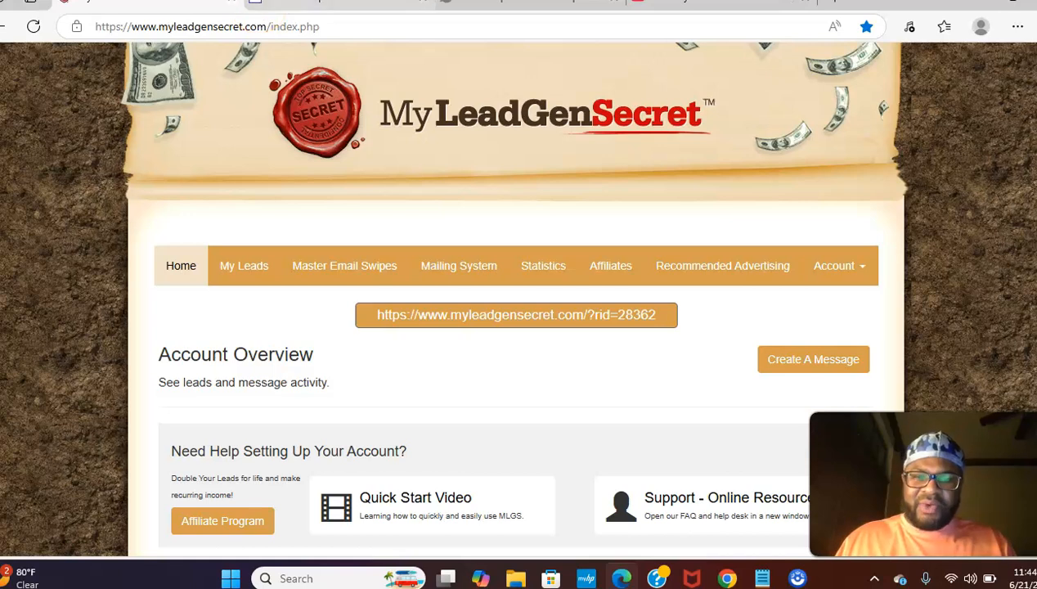
{"action": "left_click_drag", "start_coordinate": [659, 314], "coordinate": [361, 317]}
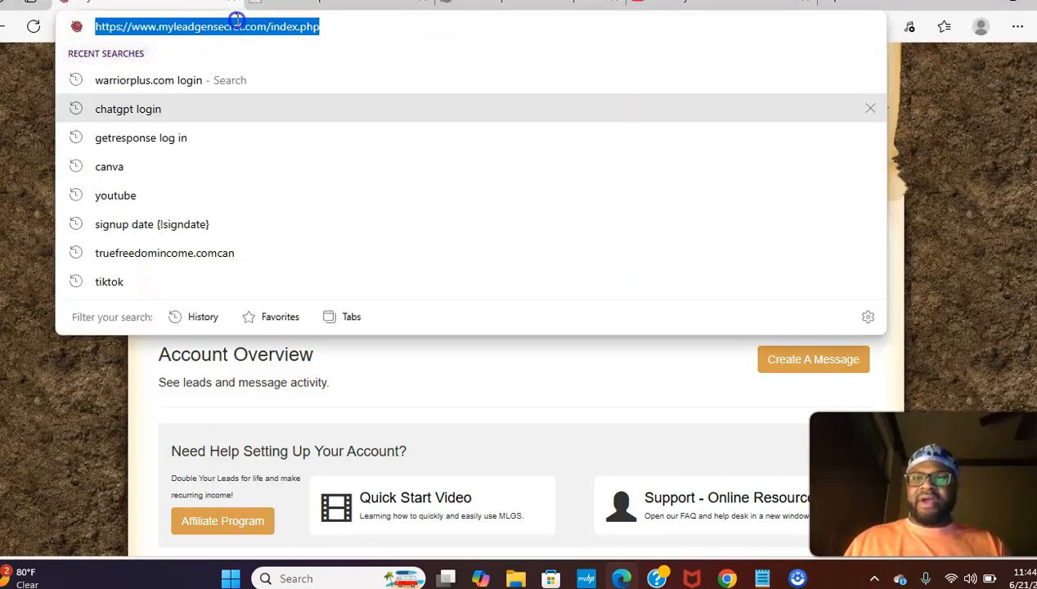
{"action": "left_click", "coordinate": [237, 21]}
{"action": "type", "text": "She's making $950/week just posting pics on Facebook {!firstname_fix}"}
{"action": "triple_click", "coordinate": [235, 22]}
{"action": "key", "text": "BackSpace"}
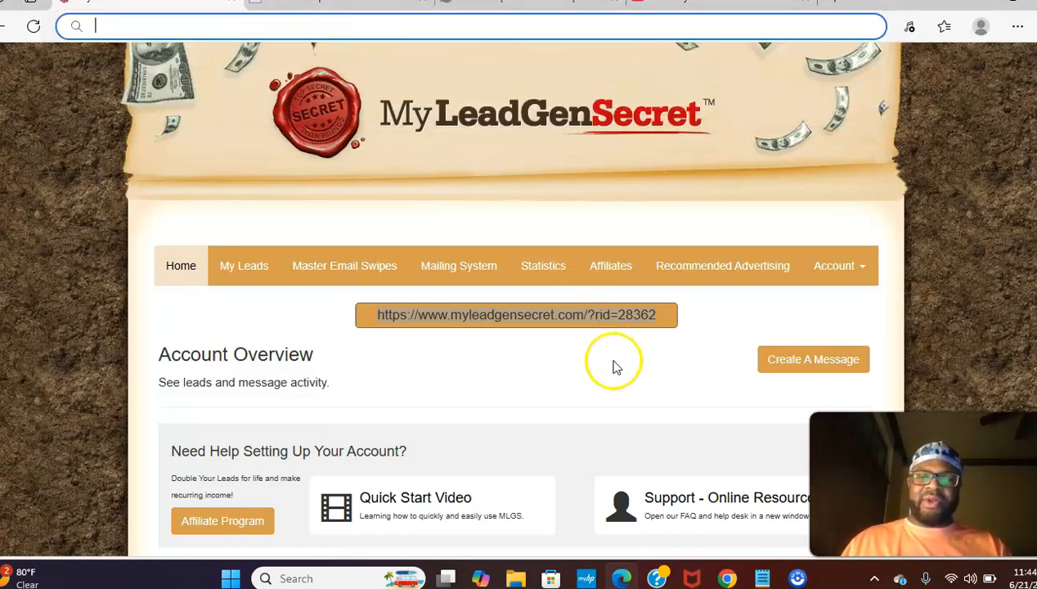
{"action": "left_click", "coordinate": [612, 325]}
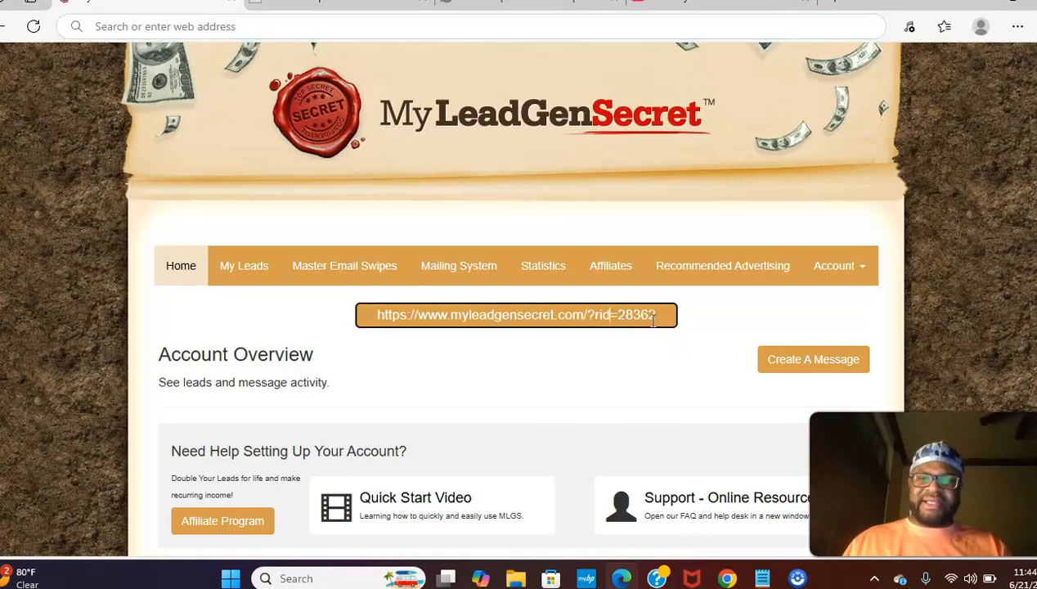
{"action": "left_click", "coordinate": [620, 325]}
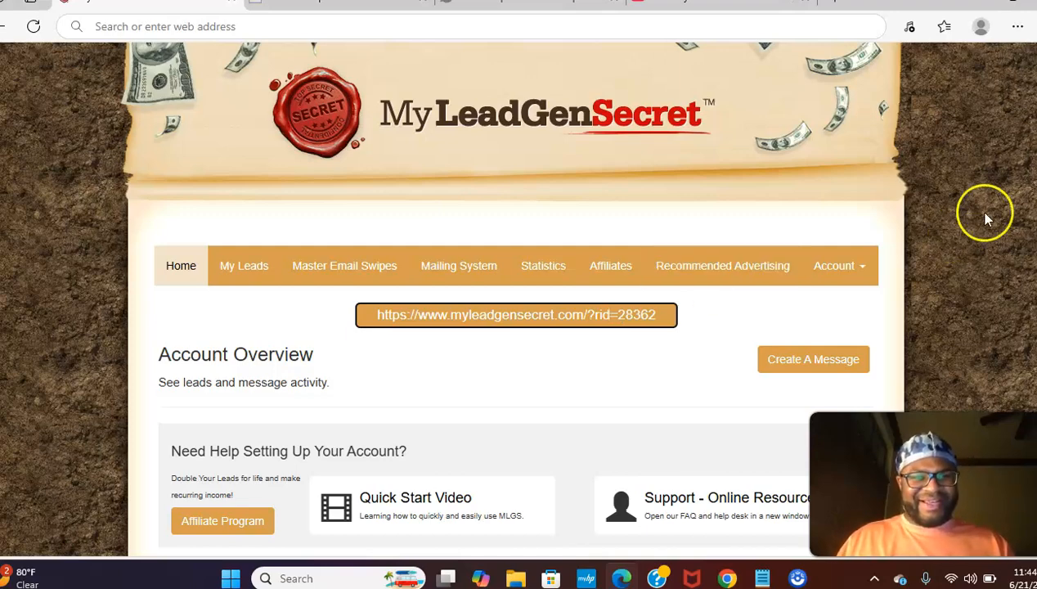
Step: Review the lead stats, previous mailings and recently sent mailings on the account overview page
{"action": "scroll", "coordinate": [513, 297], "scroll_direction": "down", "scroll_amount": 8}
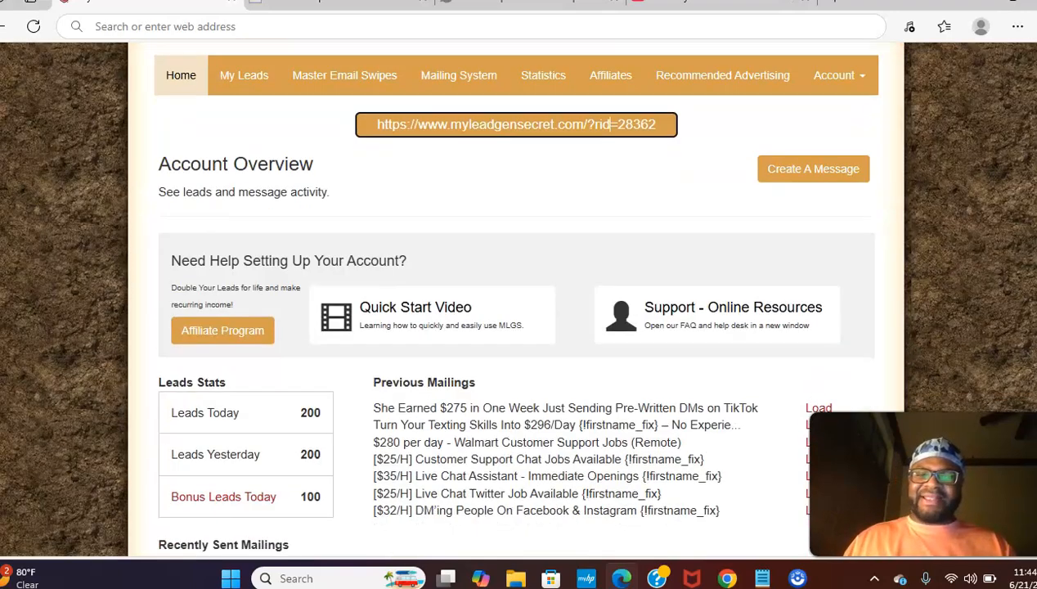
{"action": "scroll", "coordinate": [513, 296], "scroll_direction": "down", "scroll_amount": 1}
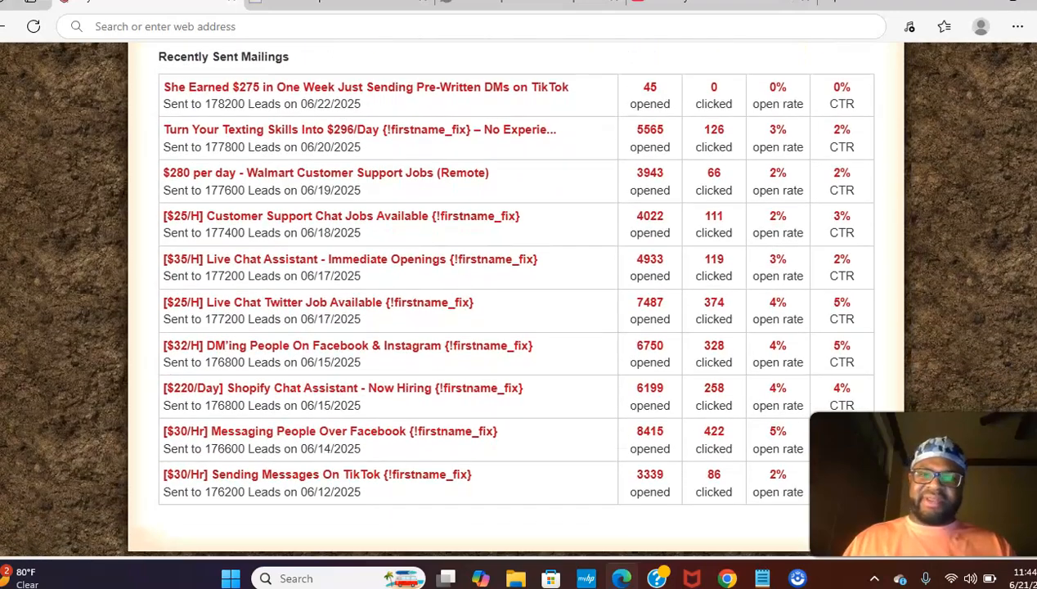
{"action": "scroll", "coordinate": [513, 297], "scroll_direction": "up", "scroll_amount": 9}
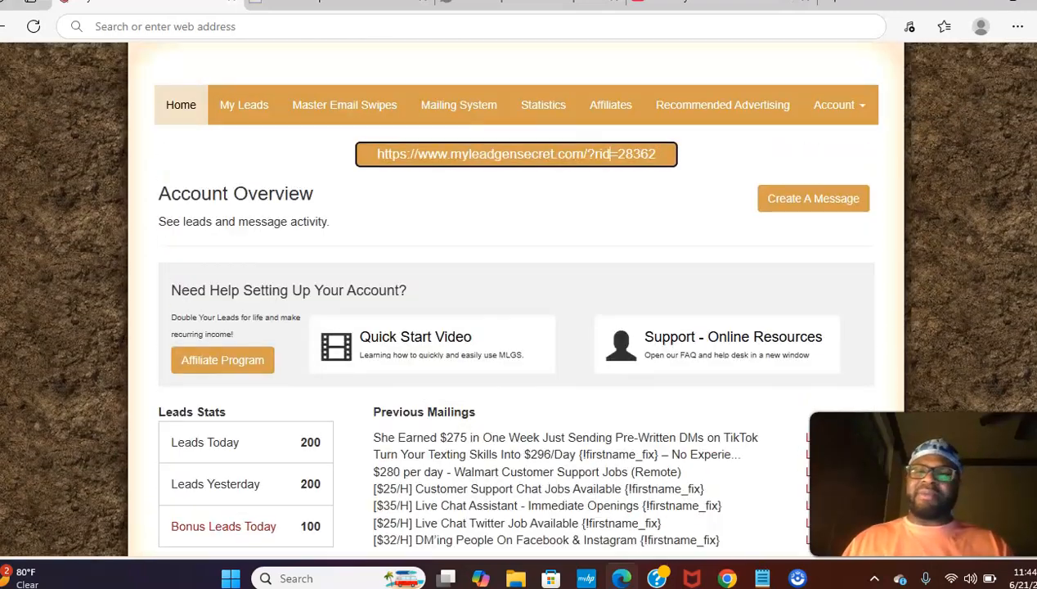
{"action": "scroll", "coordinate": [514, 297], "scroll_direction": "up", "scroll_amount": 2}
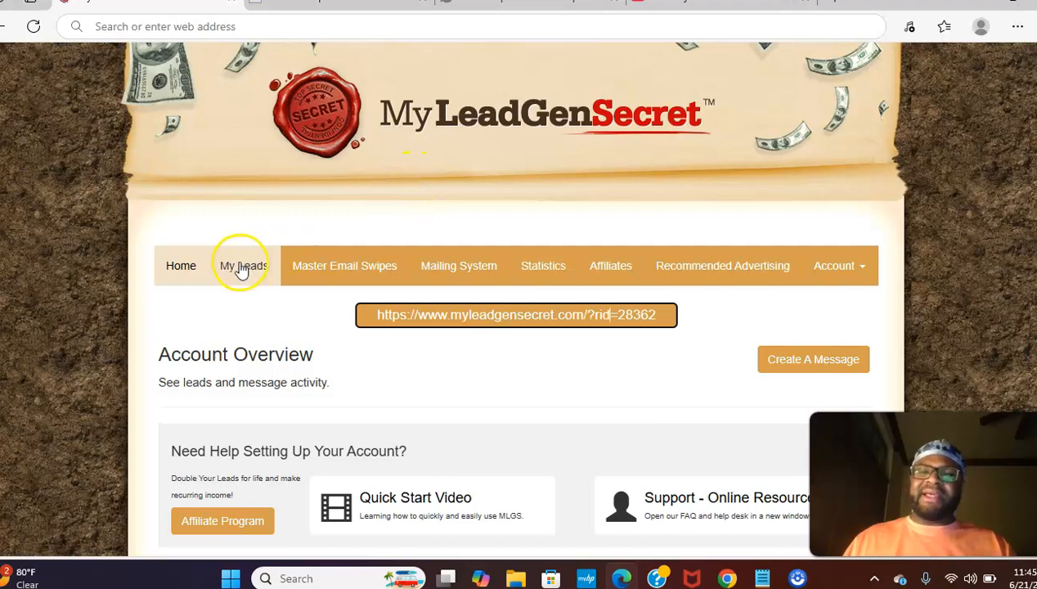
Step: Open the Mailing System and select all leads in the mail-by-date list
{"action": "left_click", "coordinate": [458, 280]}
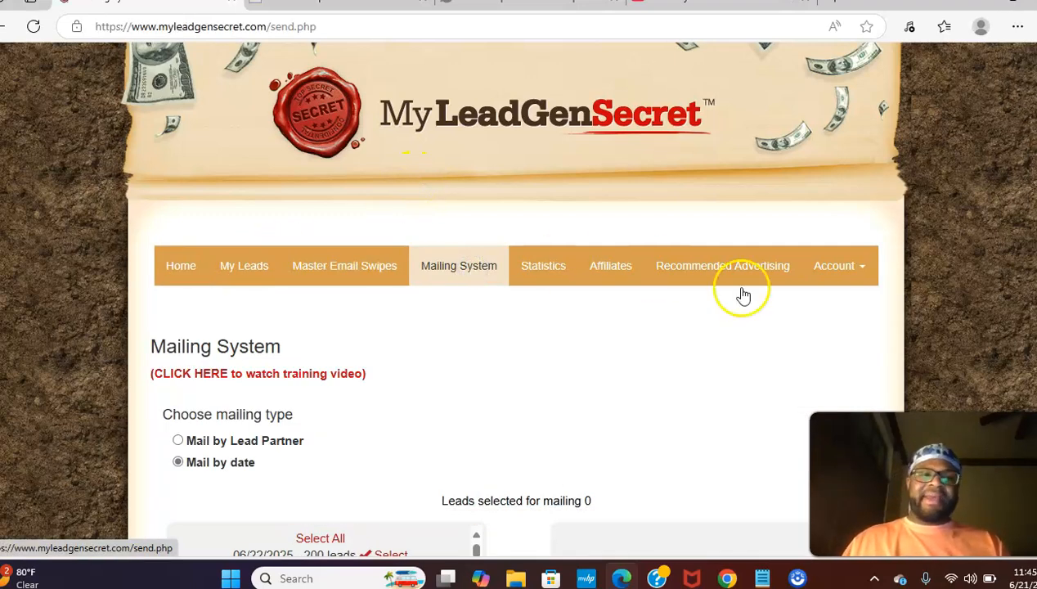
{"action": "scroll", "coordinate": [1002, 185], "scroll_direction": "down", "scroll_amount": 5}
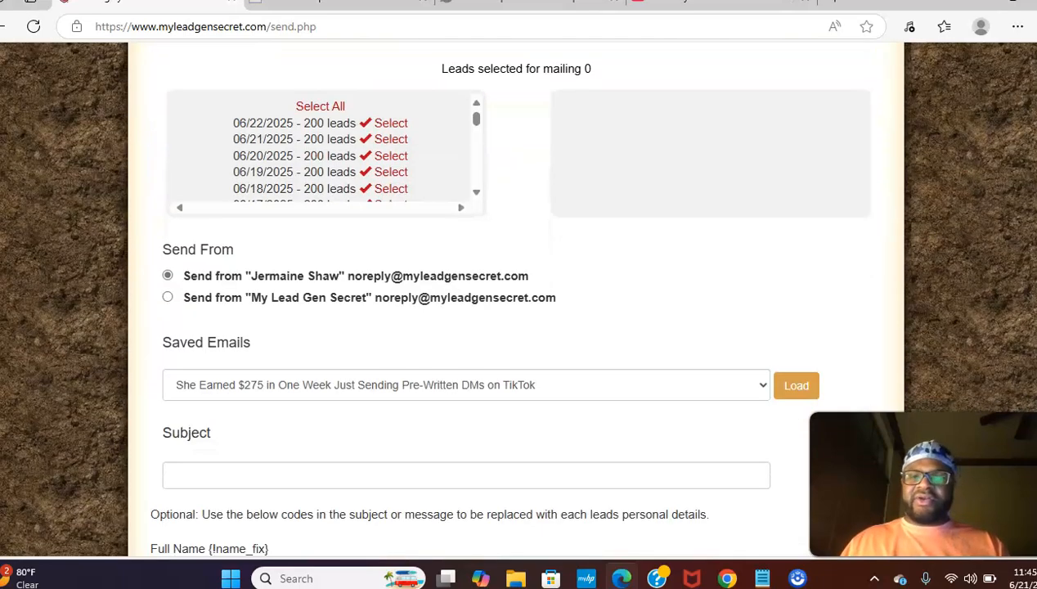
{"action": "scroll", "coordinate": [445, 131], "scroll_direction": "up", "scroll_amount": 4}
{"action": "scroll", "coordinate": [446, 131], "scroll_direction": "down", "scroll_amount": 3}
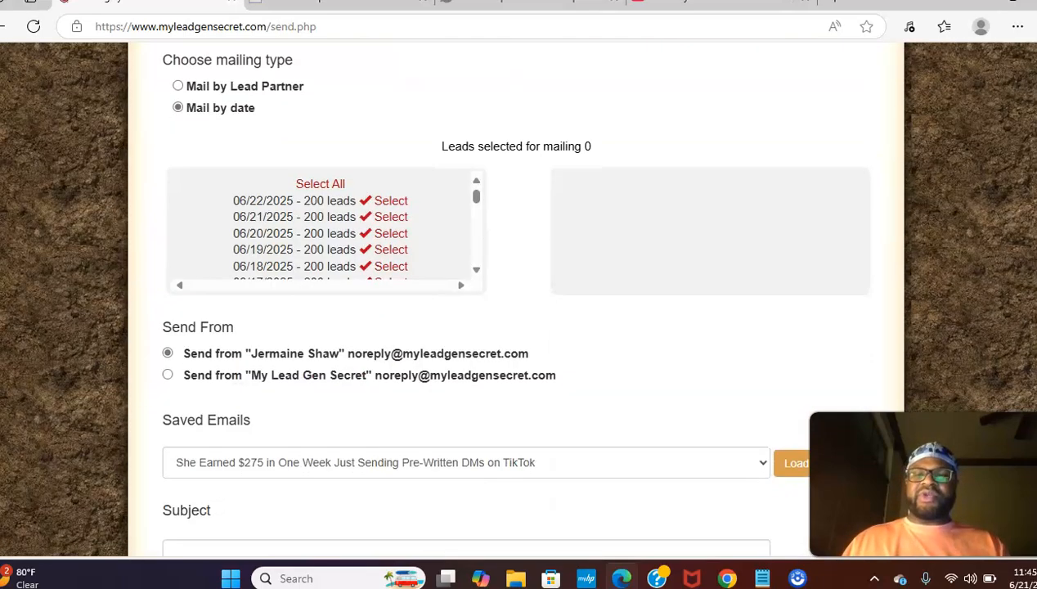
{"action": "left_click", "coordinate": [313, 183]}
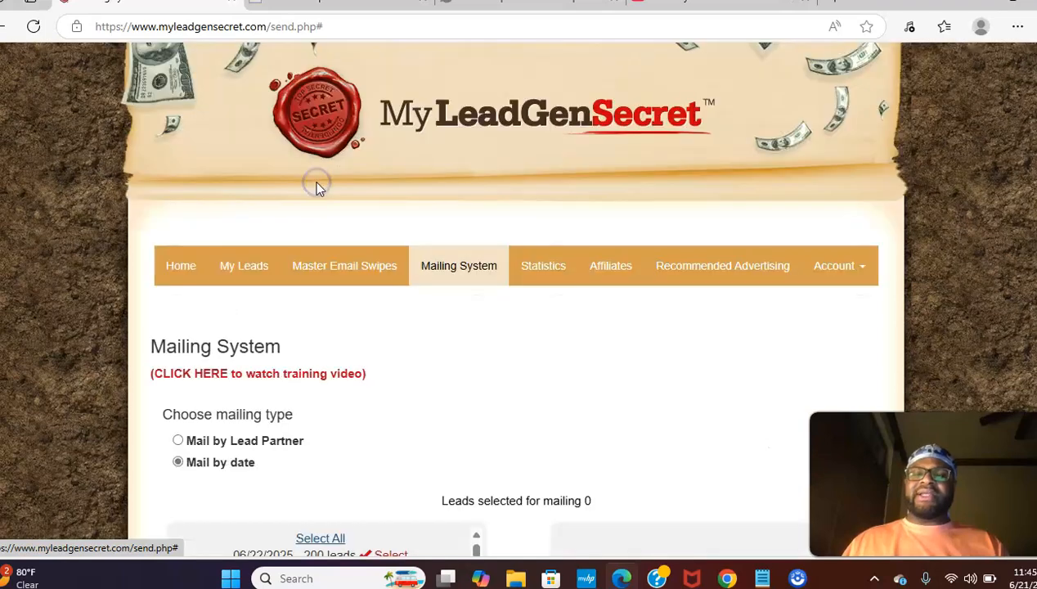
{"action": "left_click", "coordinate": [330, 533]}
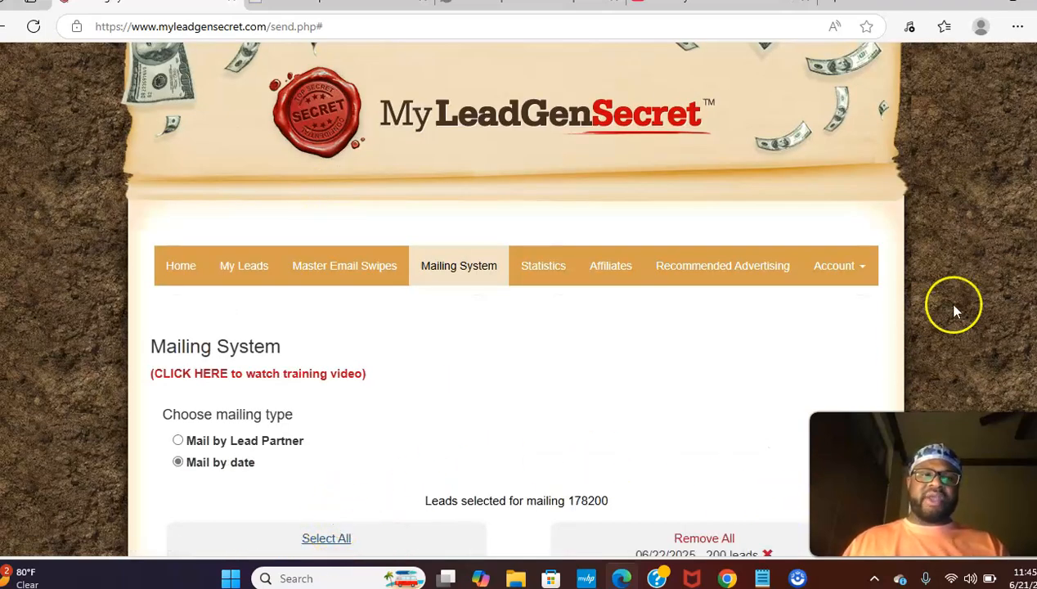
Step: Examine the number of leads selected for mailing, the saved emails and subject fields, and the personalization codes
{"action": "scroll", "coordinate": [523, 327], "scroll_direction": "down", "scroll_amount": 5}
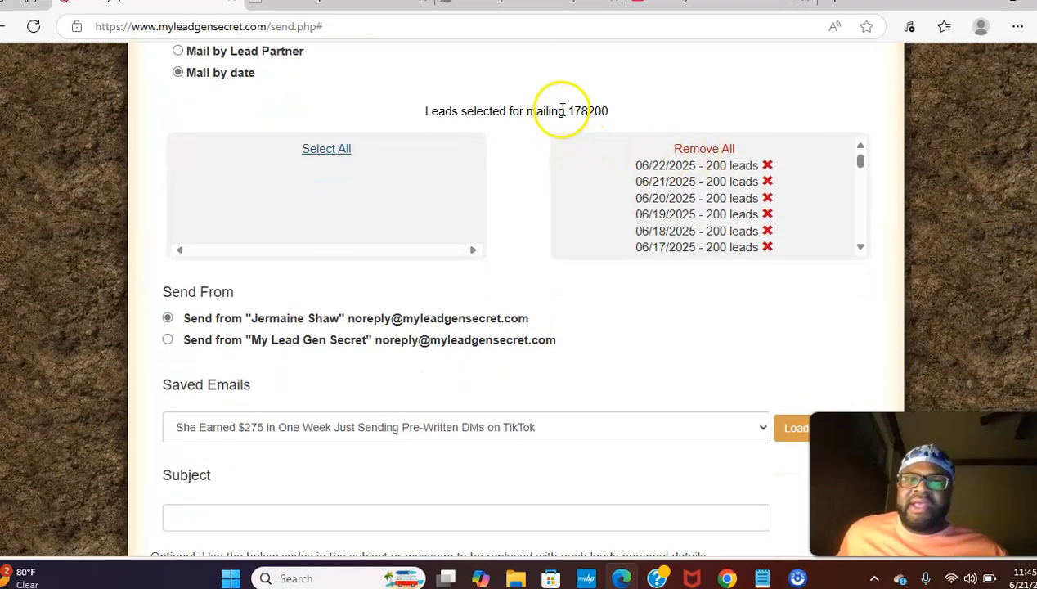
{"action": "left_click_drag", "start_coordinate": [570, 112], "coordinate": [588, 113]}
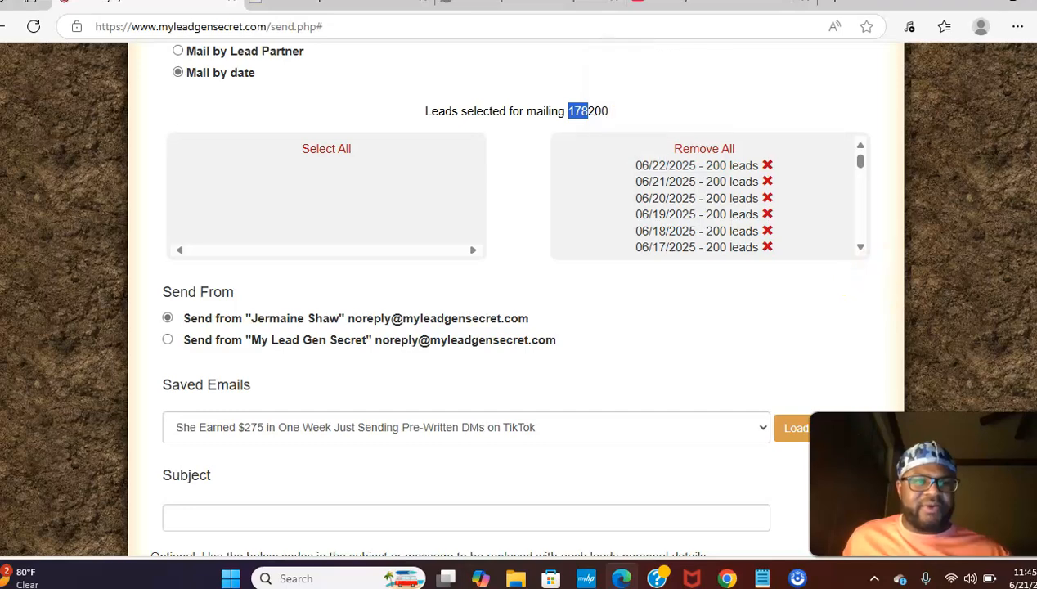
{"action": "scroll", "coordinate": [515, 294], "scroll_direction": "down", "scroll_amount": 4}
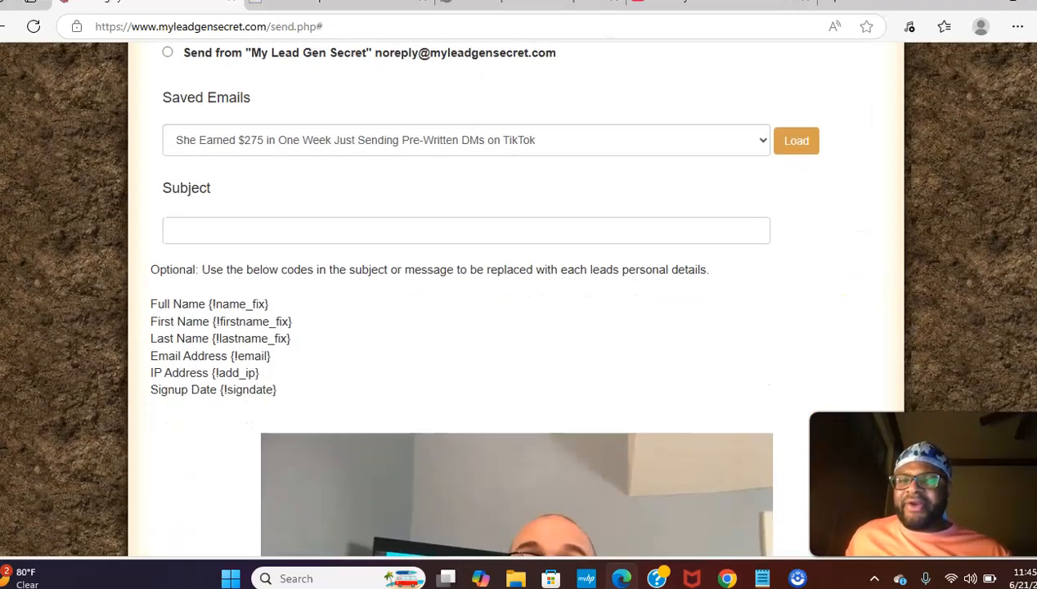
{"action": "scroll", "coordinate": [515, 294], "scroll_direction": "down", "scroll_amount": 8}
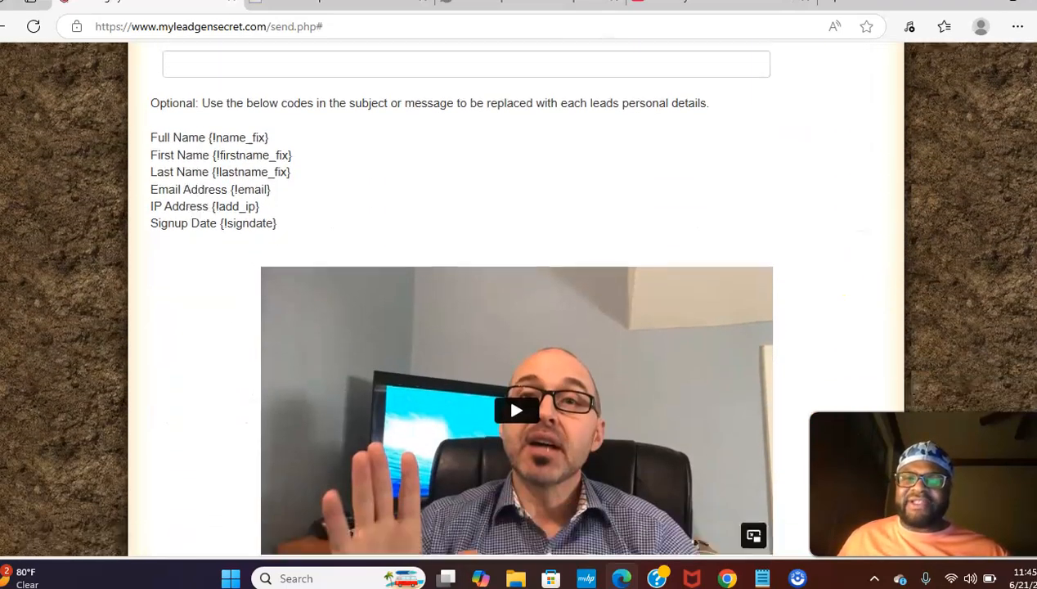
{"action": "scroll", "coordinate": [515, 295], "scroll_direction": "down", "scroll_amount": 3}
{"action": "scroll", "coordinate": [515, 294], "scroll_direction": "up", "scroll_amount": 5}
{"action": "scroll", "coordinate": [1018, 265], "scroll_direction": "up", "scroll_amount": 7}
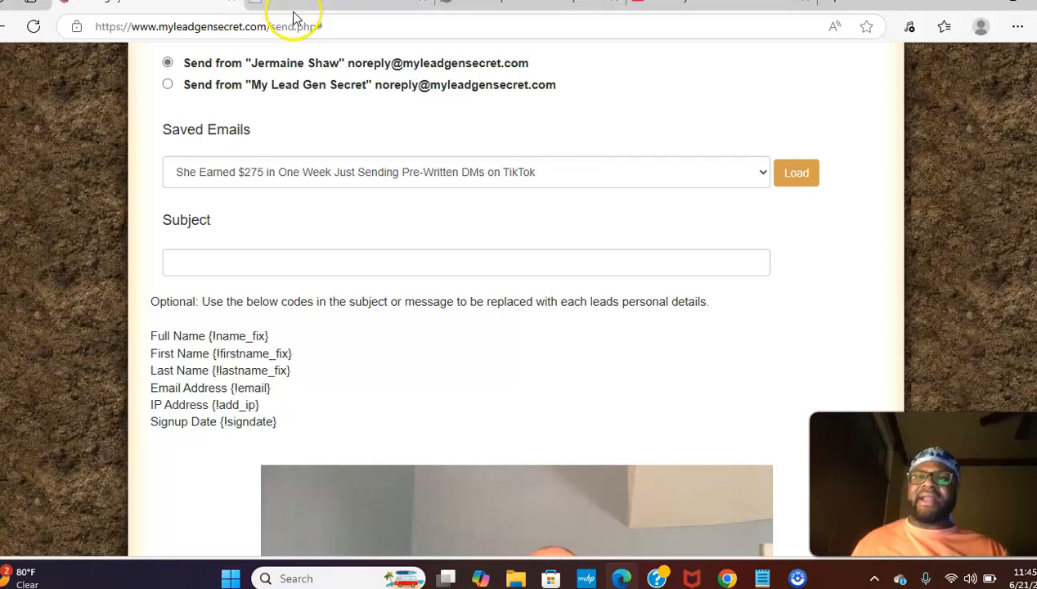
Step: Switch to the SocialSaleRep affiliate page and look through its list of email swipes
{"action": "left_click", "coordinate": [536, 10]}
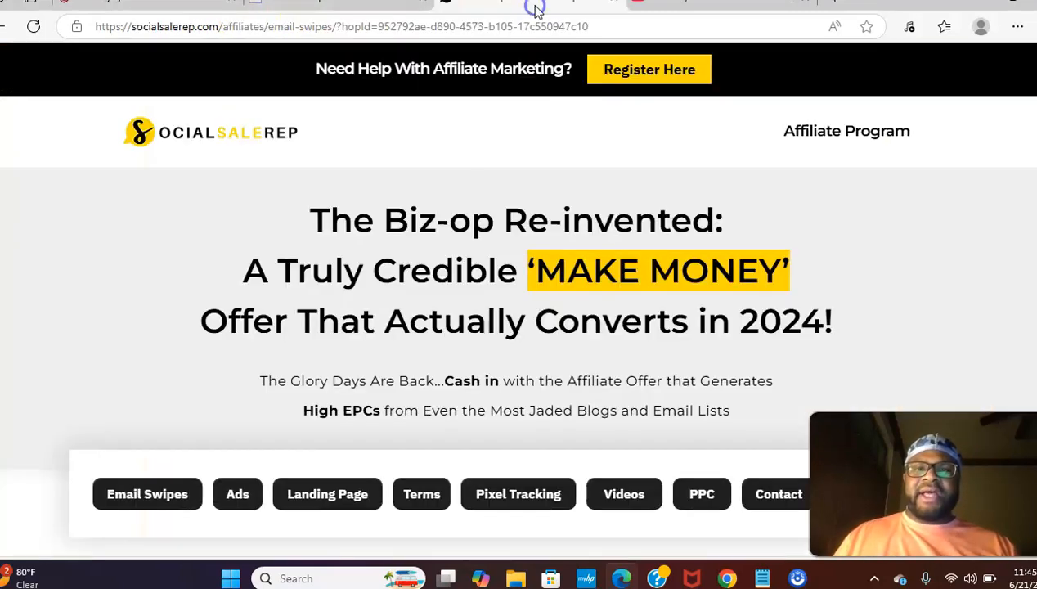
{"action": "scroll", "coordinate": [518, 294], "scroll_direction": "down", "scroll_amount": 10}
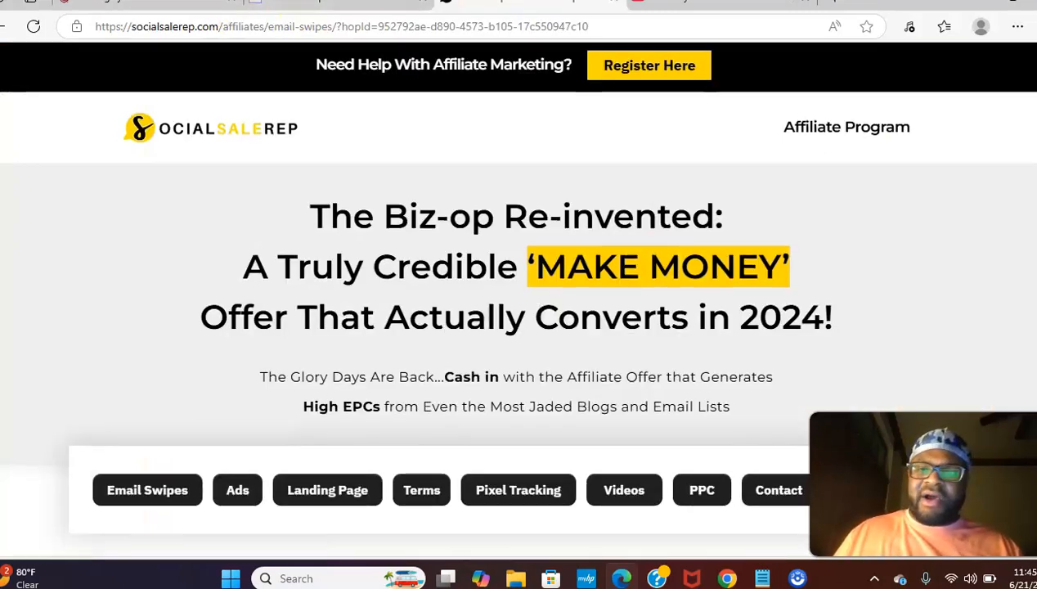
{"action": "scroll", "coordinate": [519, 294], "scroll_direction": "down", "scroll_amount": 8}
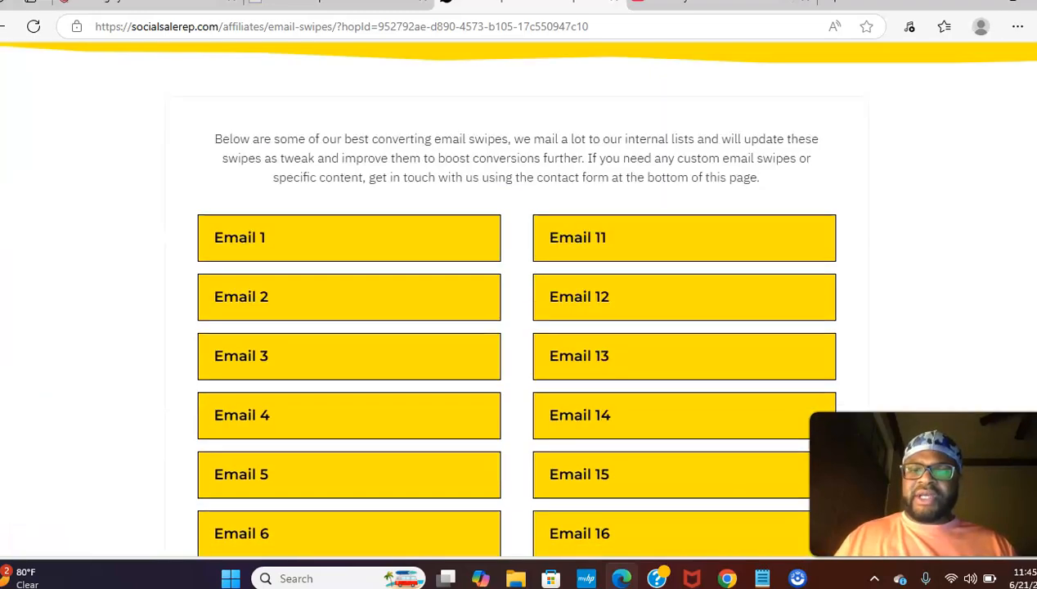
{"action": "scroll", "coordinate": [518, 294], "scroll_direction": "up", "scroll_amount": 2}
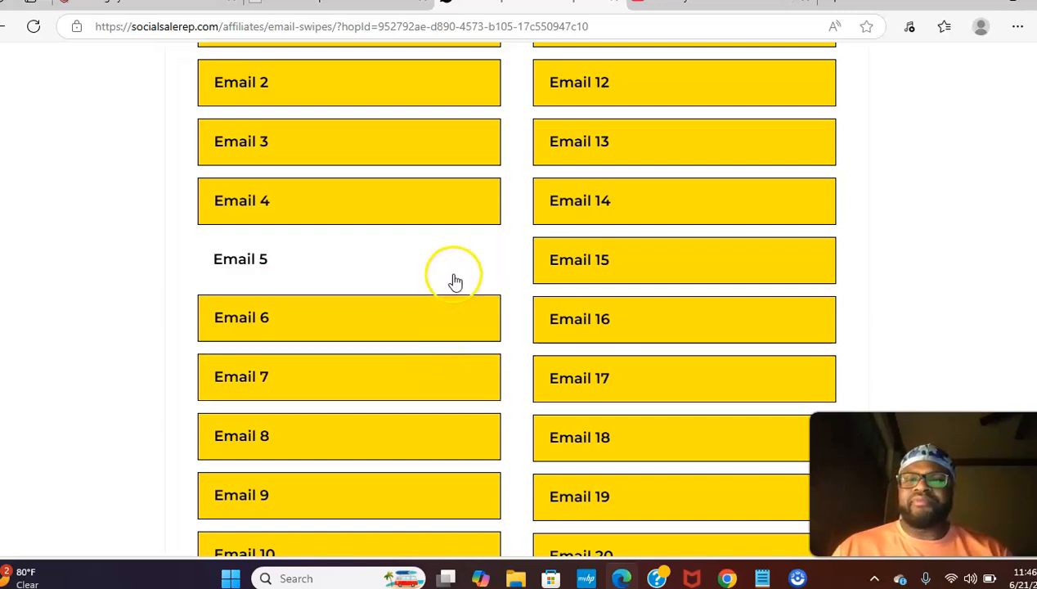
{"action": "left_click", "coordinate": [173, 7]}
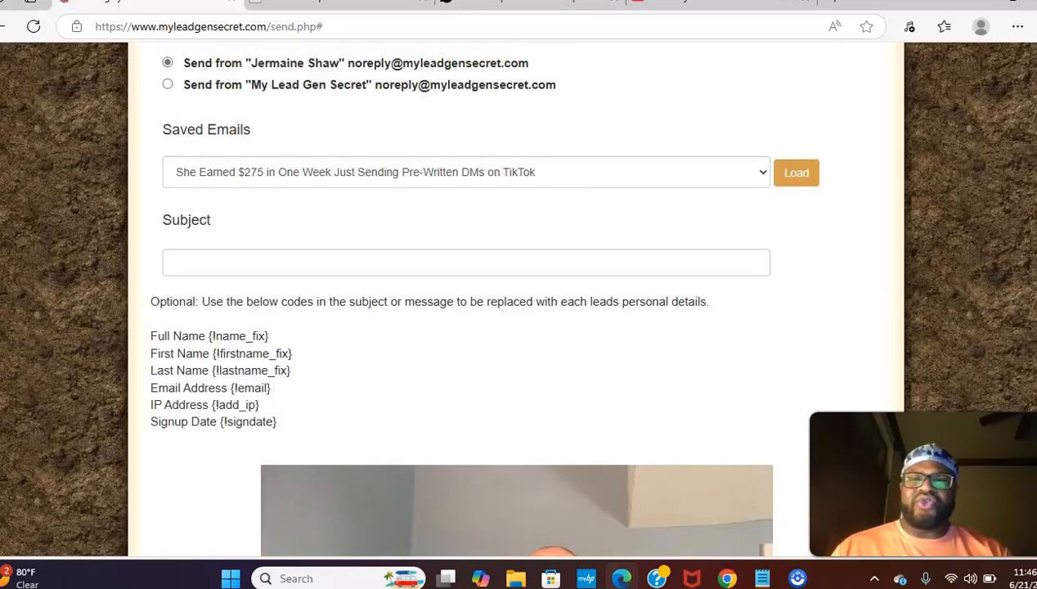
{"action": "left_click", "coordinate": [531, 9]}
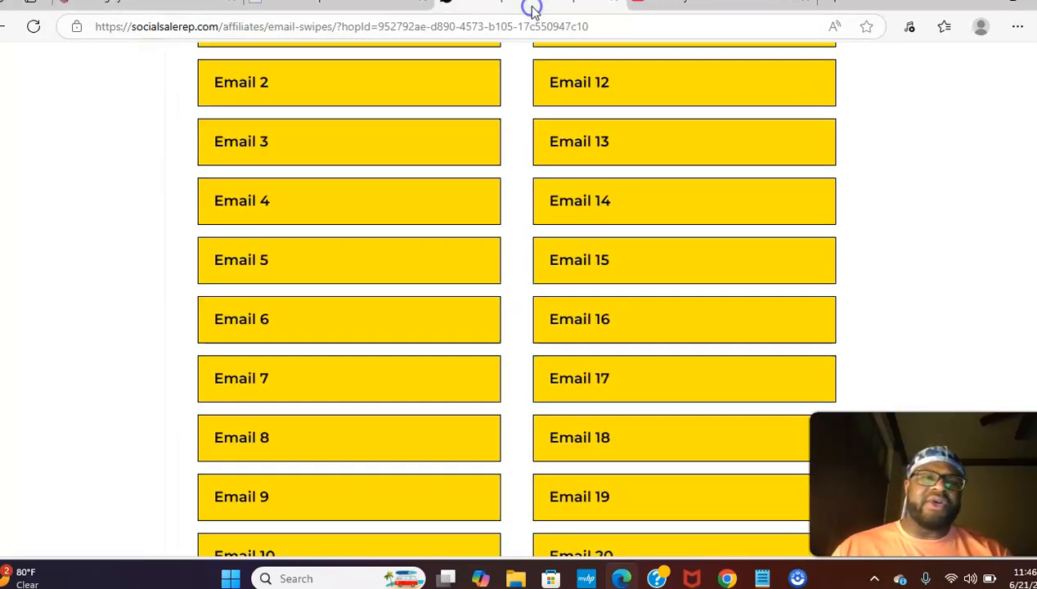
Step: Expand the Email 6 swipe to examine its subject and body, and collapse it again
{"action": "left_click", "coordinate": [428, 323]}
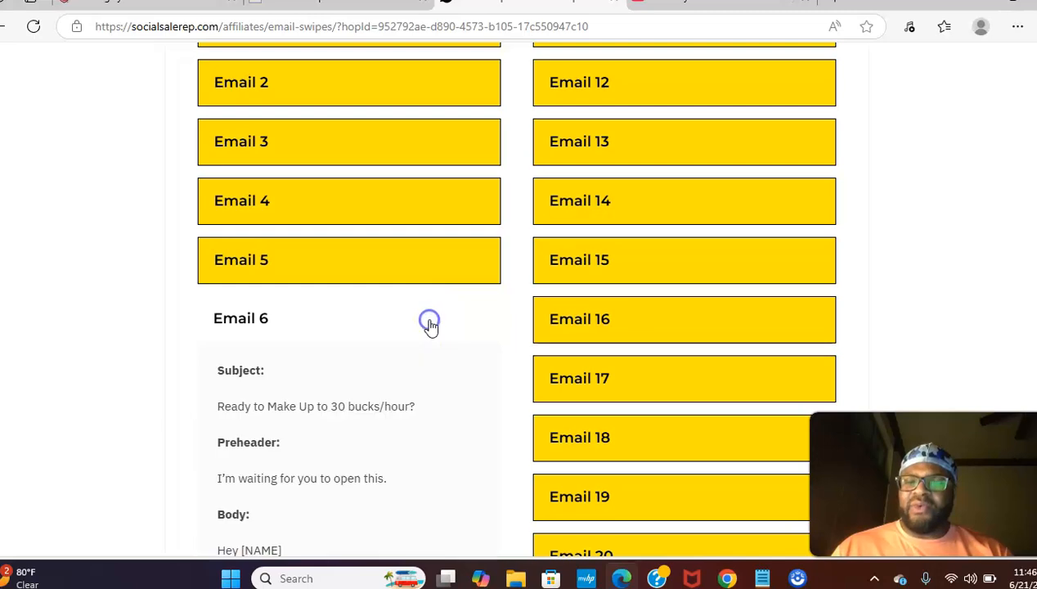
{"action": "scroll", "coordinate": [518, 294], "scroll_direction": "down", "scroll_amount": 3}
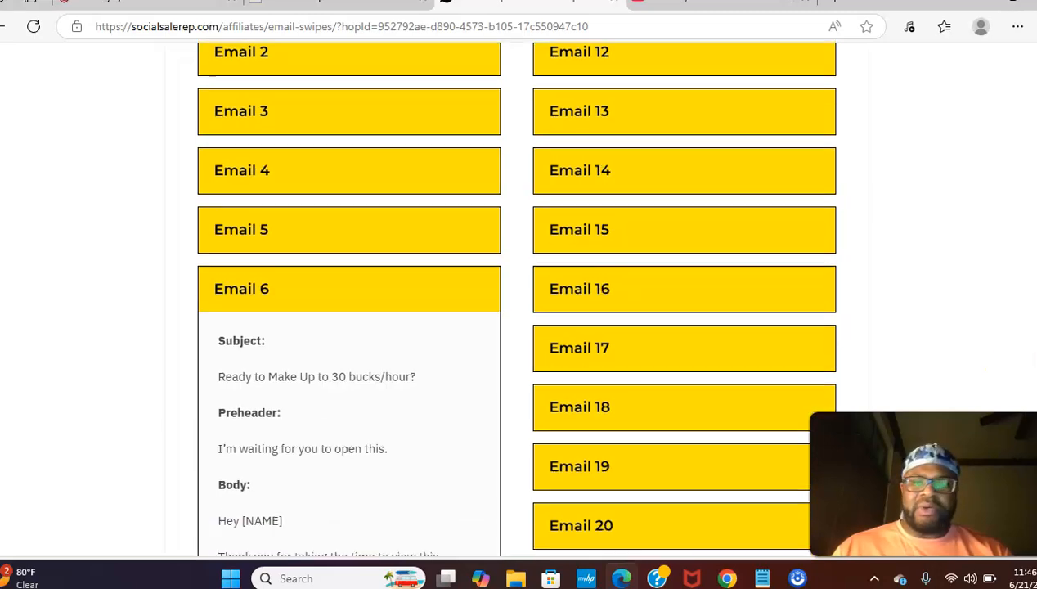
{"action": "left_click", "coordinate": [458, 85]}
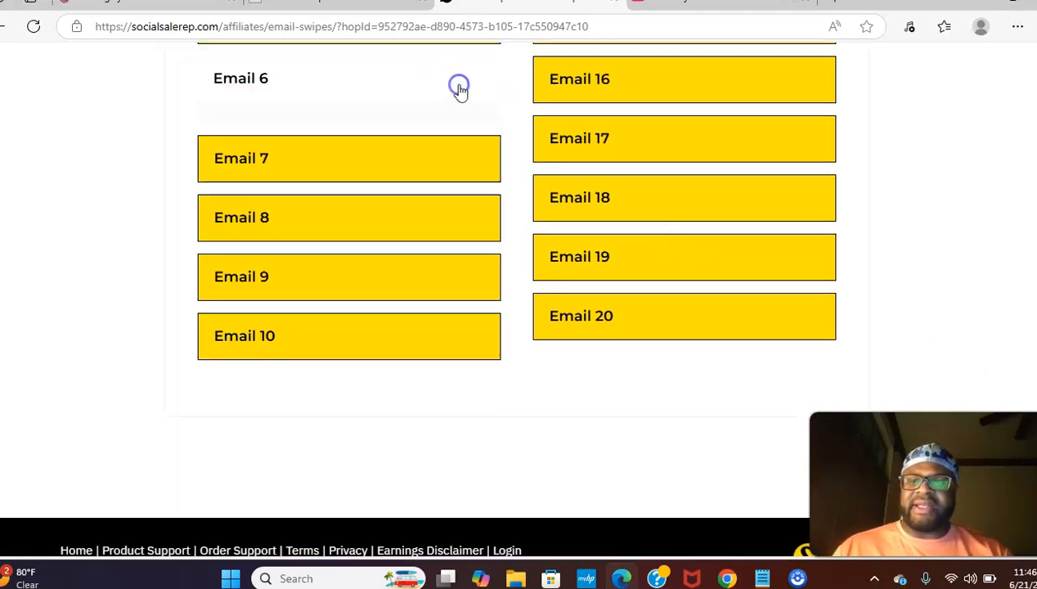
Step: Expand the Email 8 swipe and copy its subject line "Make $30/hr with Live Chat Work!"
{"action": "left_click", "coordinate": [332, 206]}
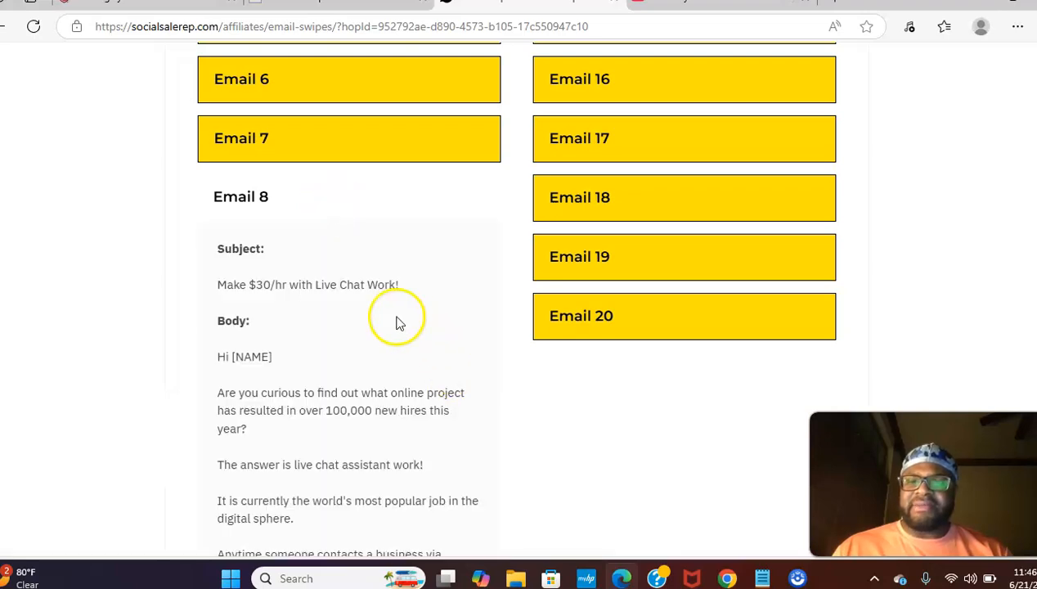
{"action": "left_click", "coordinate": [388, 289]}
{"action": "left_click", "coordinate": [217, 287], "text": "shift"}
{"action": "key", "text": "ctrl+c"}
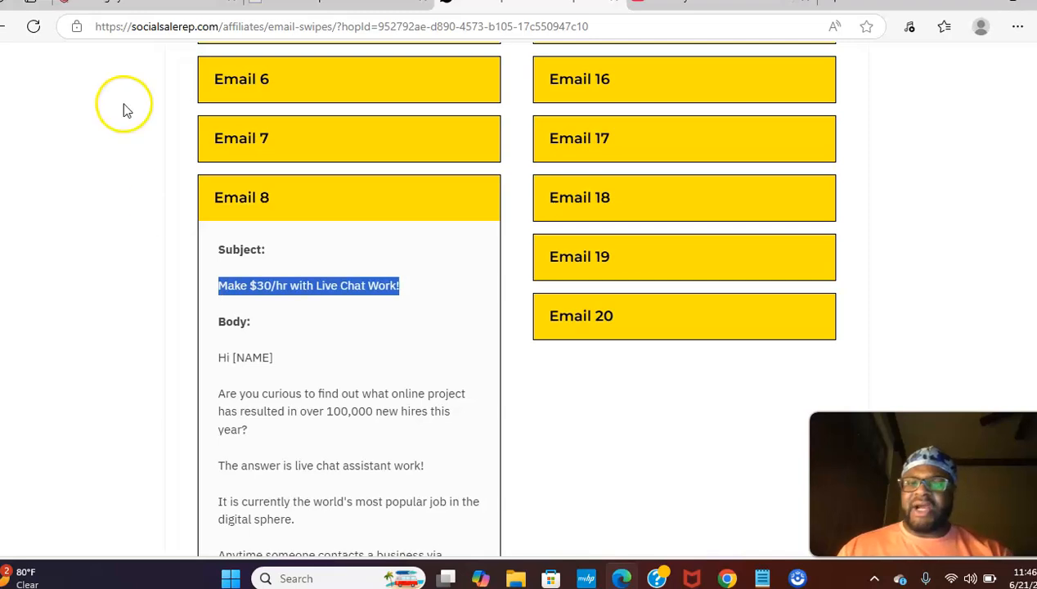
Step: Fill in the My Lead Gen Secret mailing's subject with "Make $30/hr with Live Chat Work!" and enable Perfect Timing
{"action": "left_click", "coordinate": [170, 7]}
{"action": "left_click", "coordinate": [403, 261]}
{"action": "key", "text": "ctrl+v"}
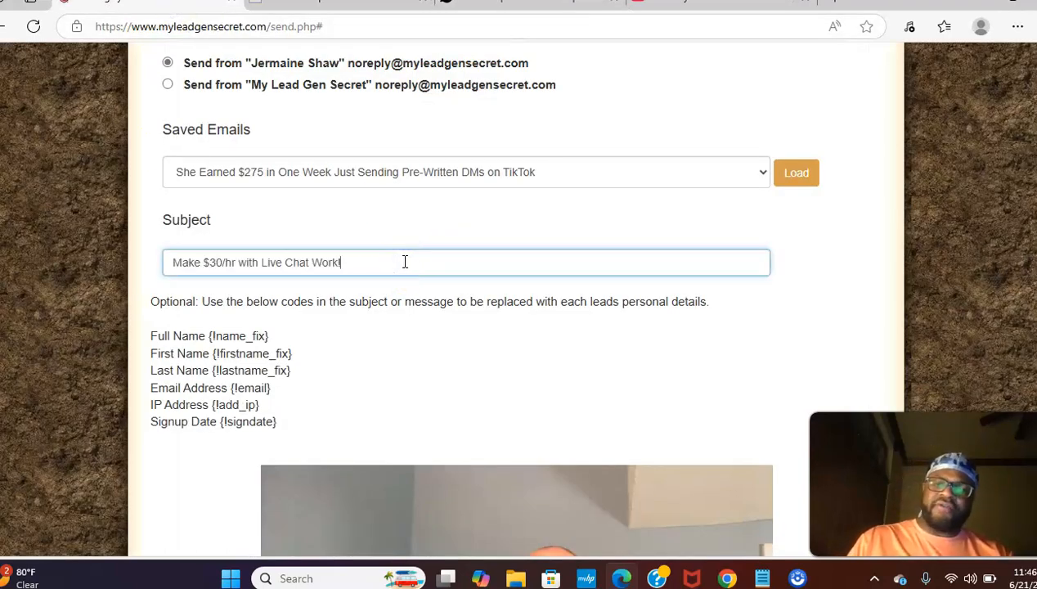
{"action": "scroll", "coordinate": [750, 289], "scroll_direction": "down", "scroll_amount": 5}
{"action": "scroll", "coordinate": [659, 410], "scroll_direction": "down", "scroll_amount": 4}
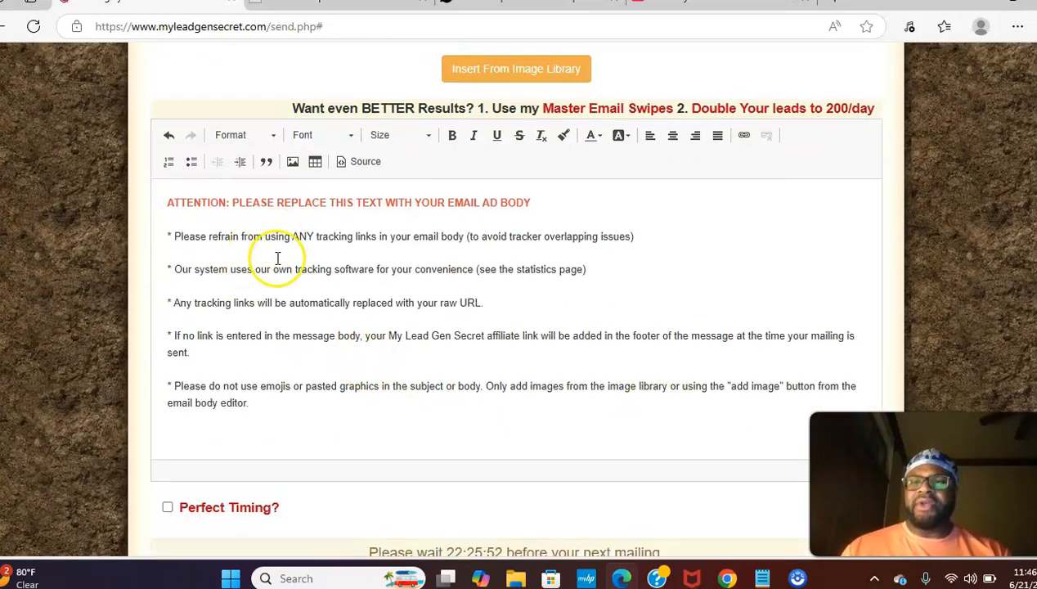
{"action": "left_click", "coordinate": [167, 507]}
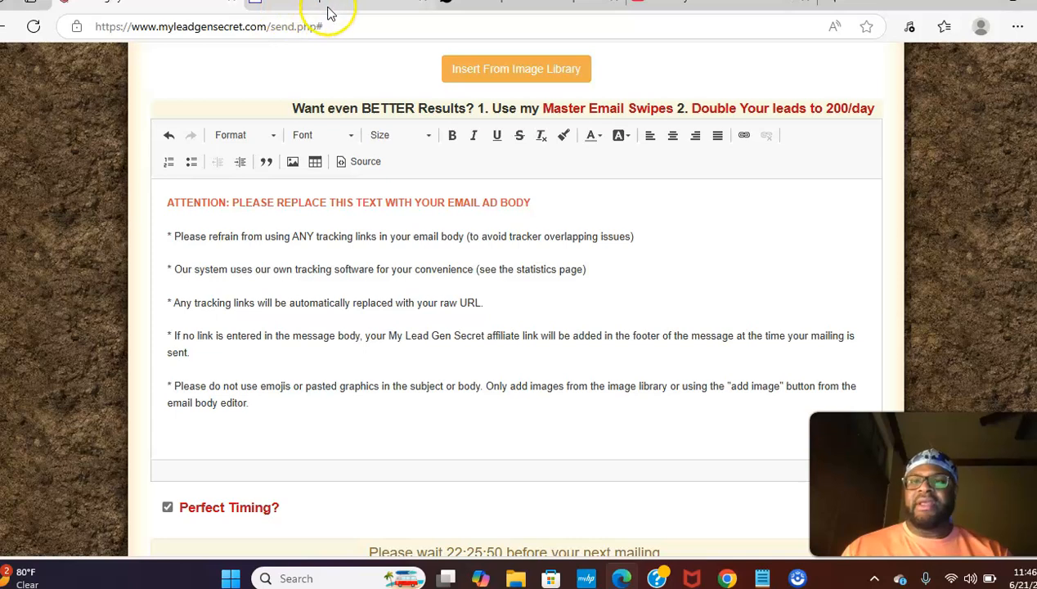
Step: Switch to the SocialSaleRep email swipes and copy the Email 8 body from the greeting through the signature line
{"action": "left_click", "coordinate": [329, 8]}
{"action": "left_click", "coordinate": [531, 9]}
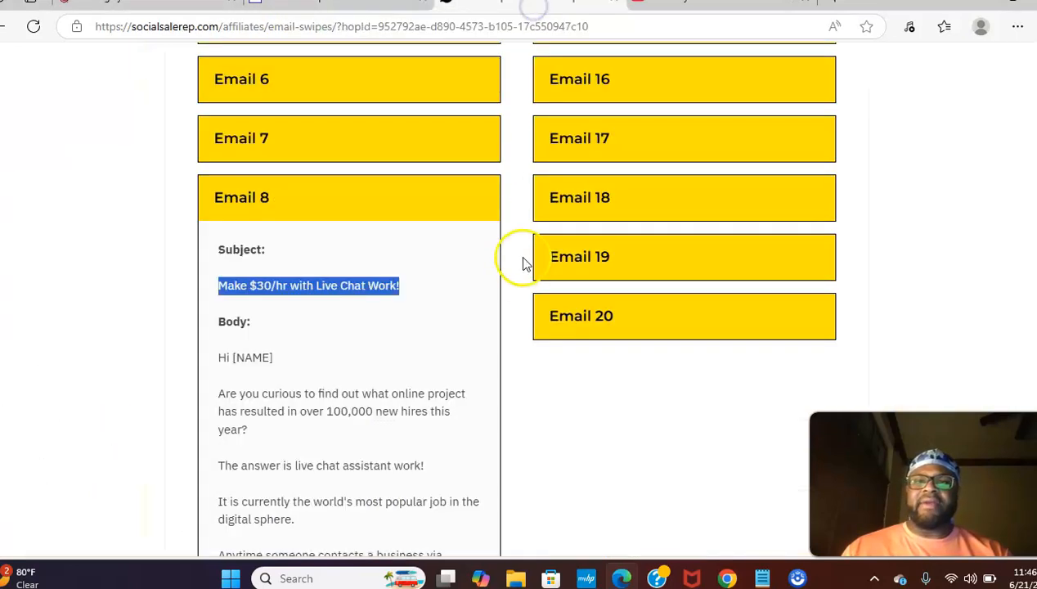
{"action": "mouse_move", "coordinate": [222, 357]}
{"action": "left_mouse_down"}
{"action": "mouse_move", "coordinate": [270, 413]}
{"action": "mouse_move", "coordinate": [308, 555]}
{"action": "mouse_move", "coordinate": [327, 347]}
{"action": "mouse_move", "coordinate": [314, 498]}
{"action": "left_mouse_up"}
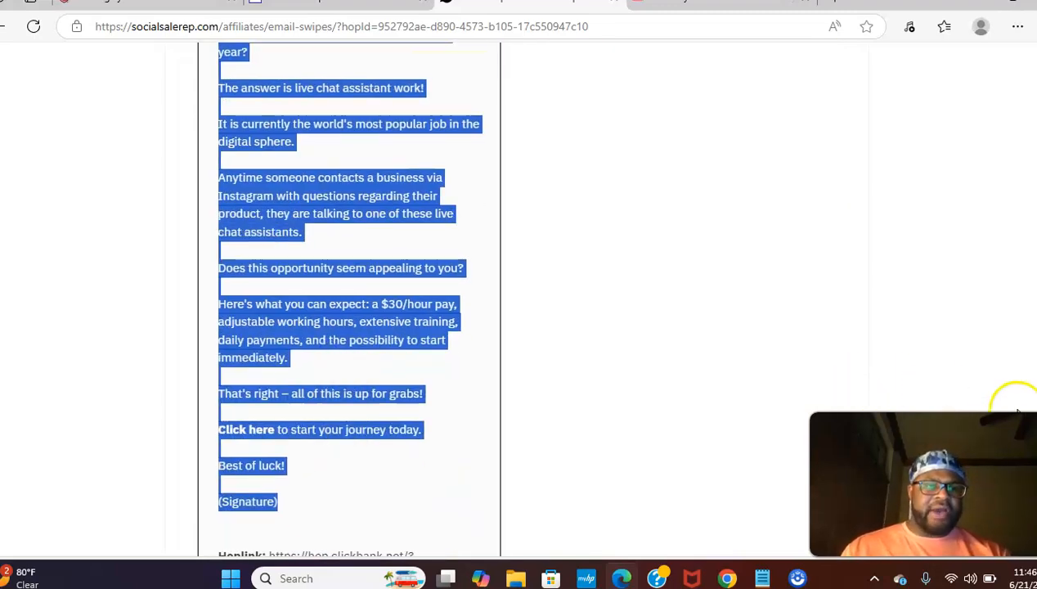
{"action": "scroll", "coordinate": [696, 425], "scroll_direction": "down", "scroll_amount": 2}
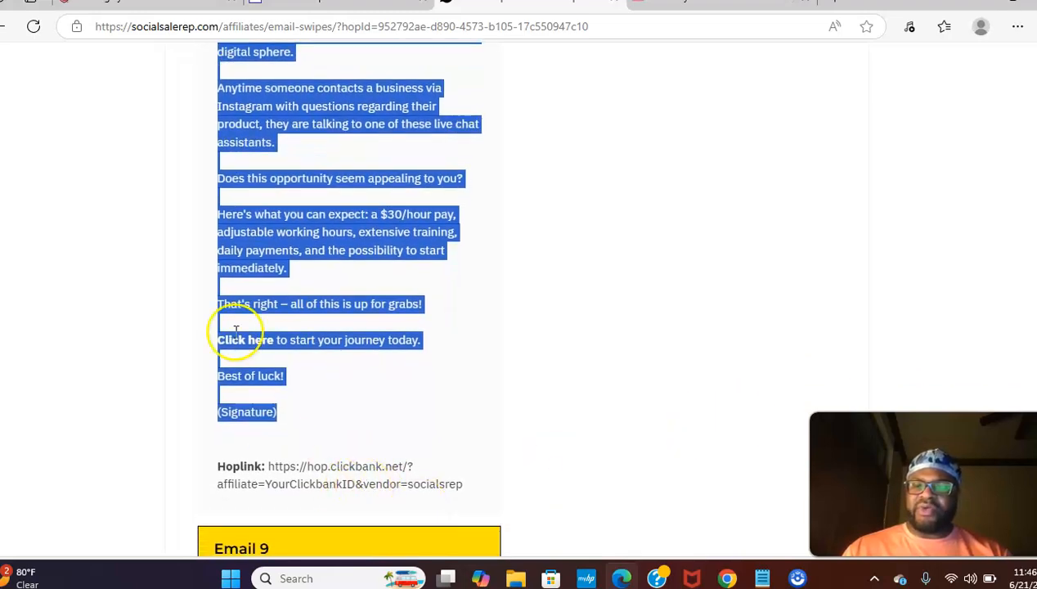
{"action": "left_click", "coordinate": [271, 336]}
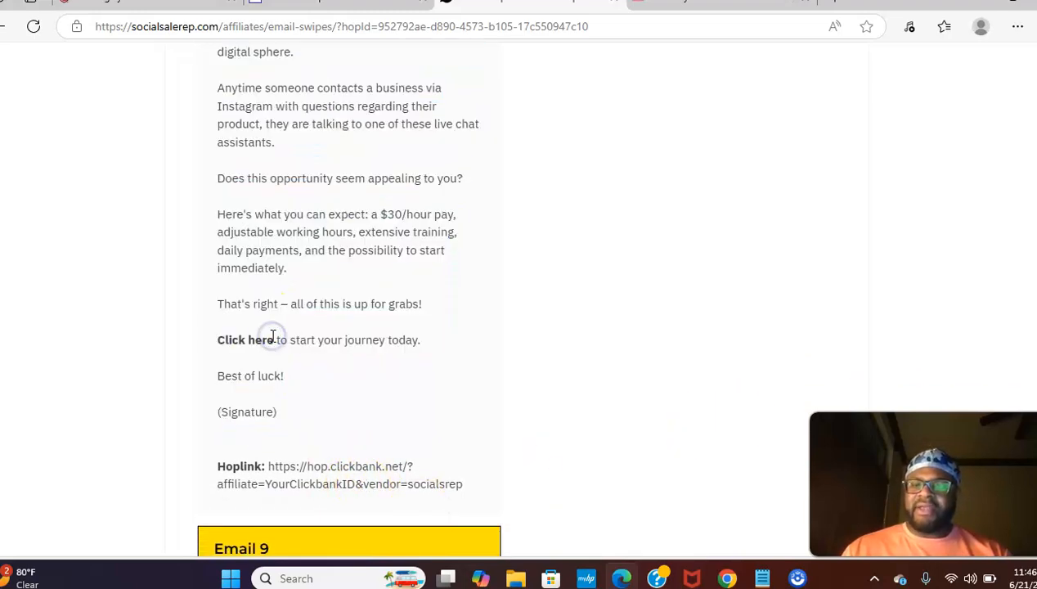
{"action": "left_click_drag", "start_coordinate": [272, 340], "coordinate": [219, 340]}
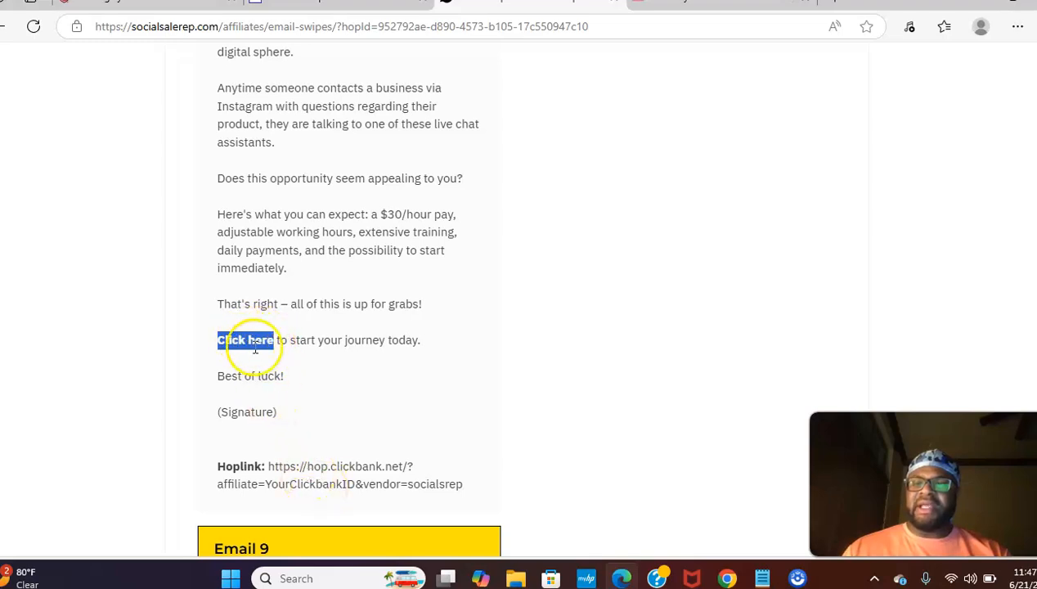
Step: Replace all placeholder text in the My Lead Gen Secret message body with the copied Email 8 swipe
{"action": "left_click", "coordinate": [168, 4]}
{"action": "left_click", "coordinate": [261, 409]}
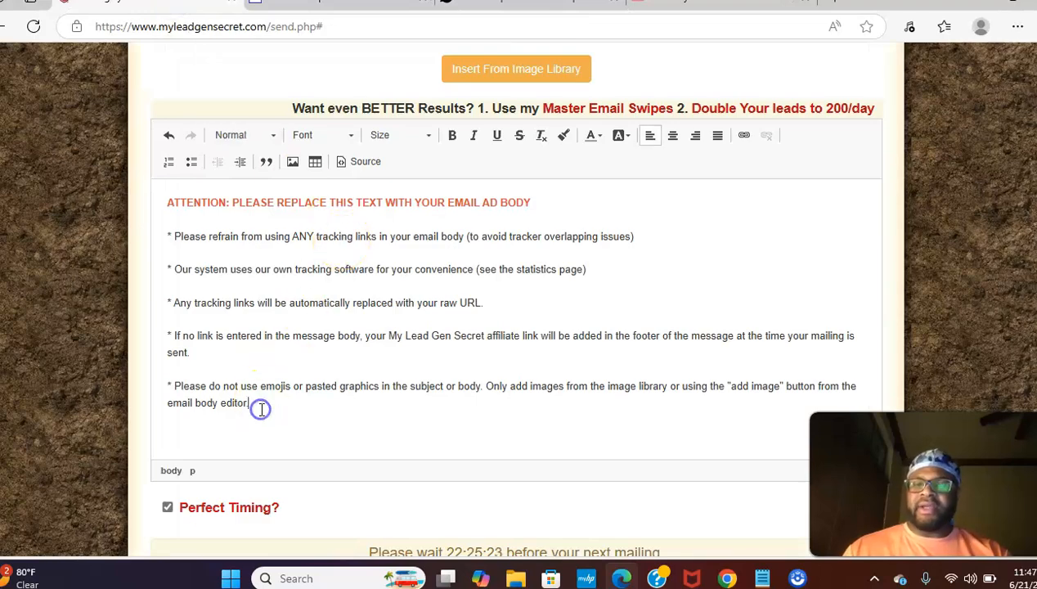
{"action": "key", "text": "ctrl+a"}
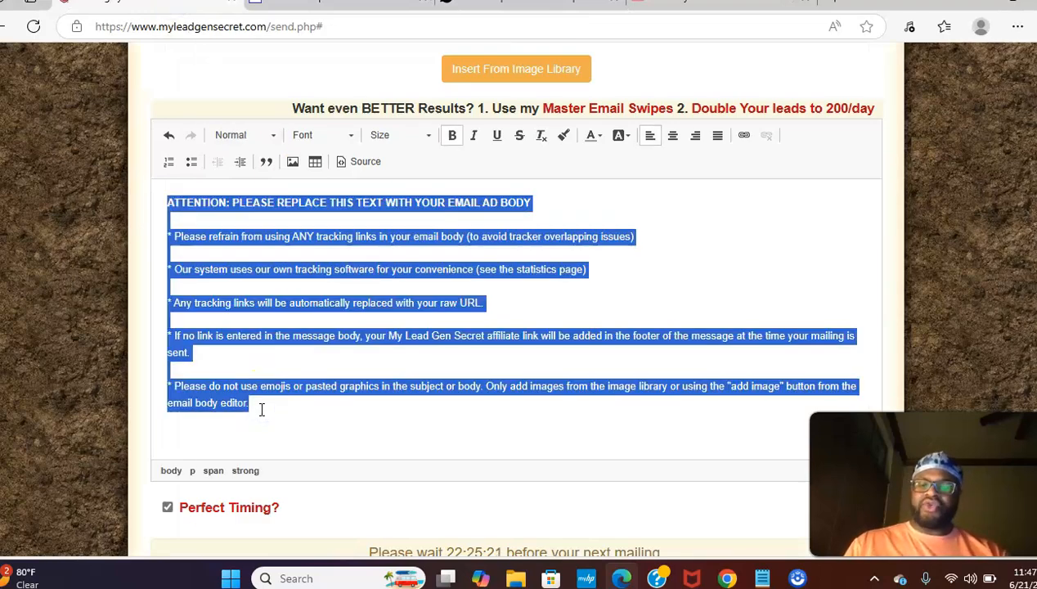
{"action": "key", "text": "ctrl+v"}
Step: Insert a blank line above "Best of luck!" and replace the "(Signature)" placeholder with the sender's first name
{"action": "left_click", "coordinate": [260, 409]}
{"action": "key", "text": "BackSpace"}
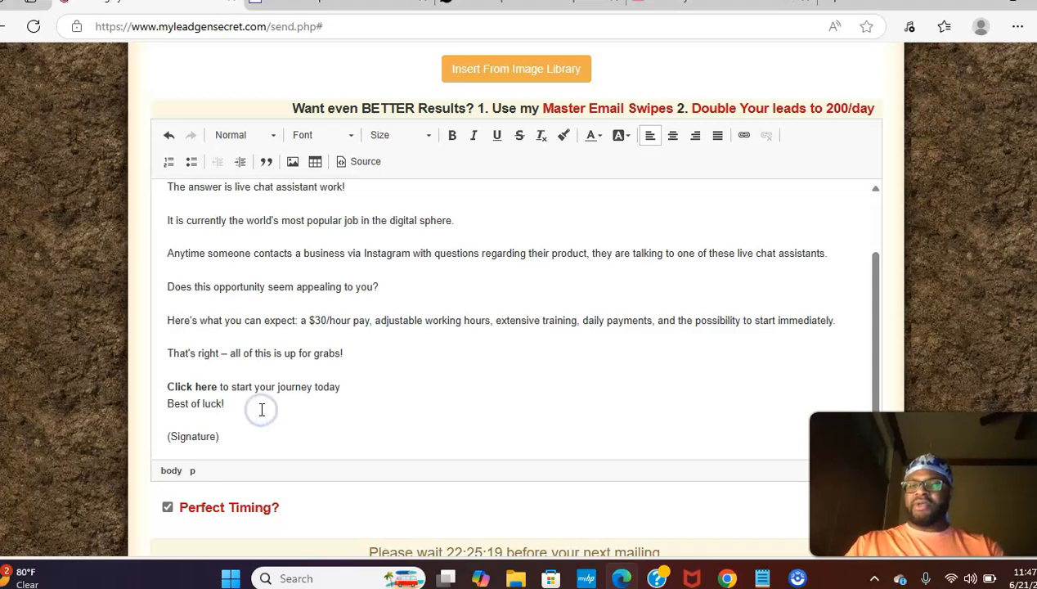
{"action": "key", "text": "Return"}
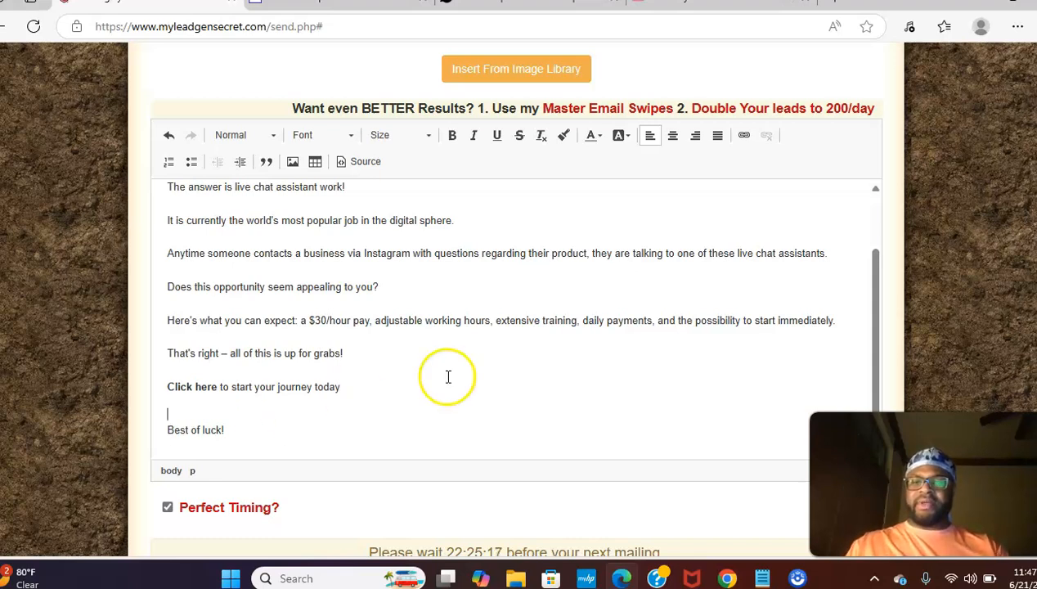
{"action": "left_click_drag", "start_coordinate": [873, 335], "coordinate": [887, 411]}
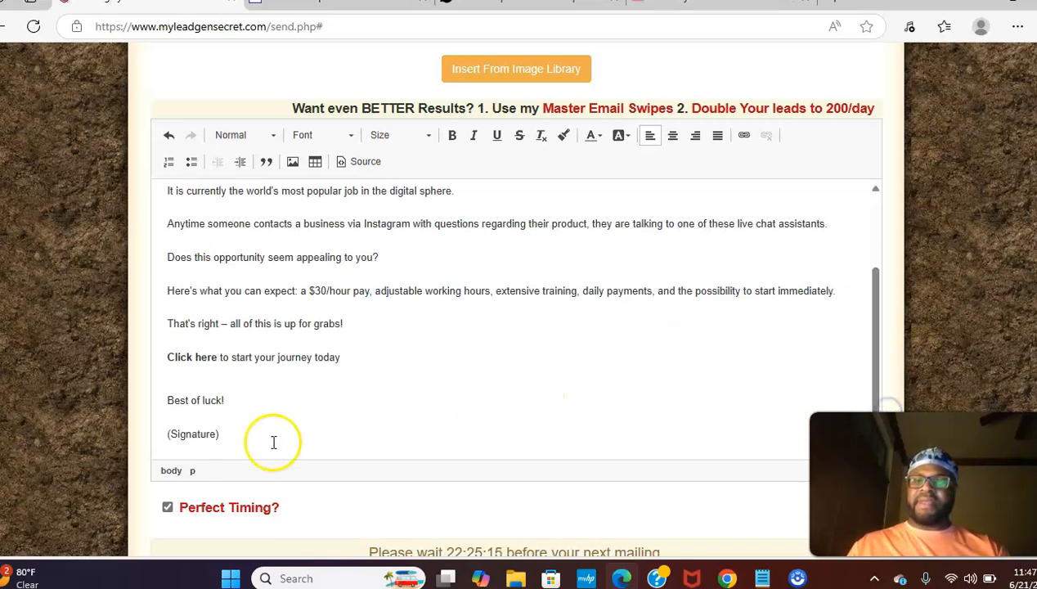
{"action": "left_click_drag", "start_coordinate": [220, 434], "coordinate": [163, 434]}
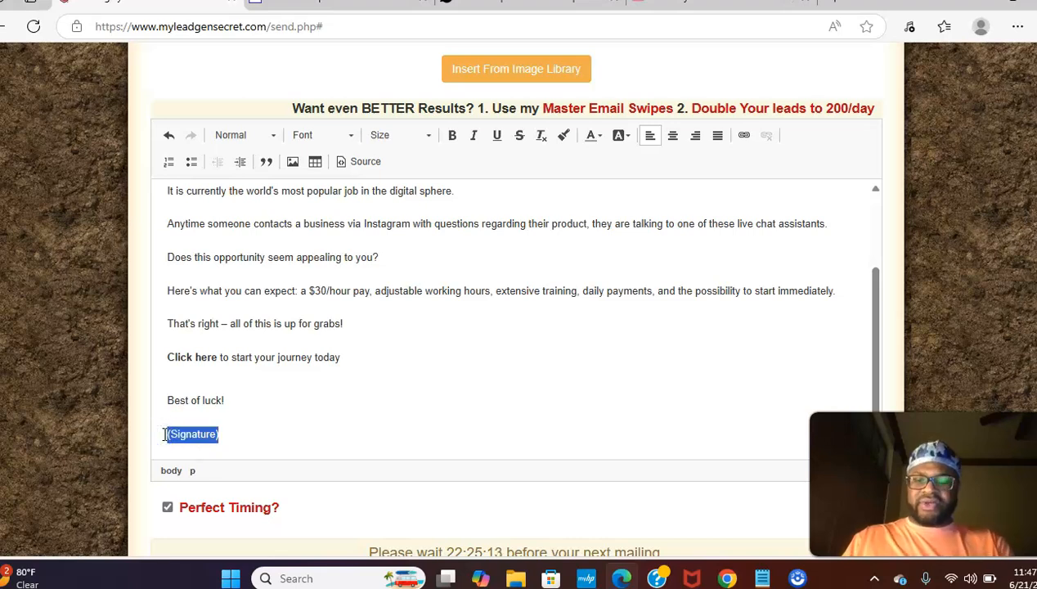
{"action": "type", "text": "Jermaine"}
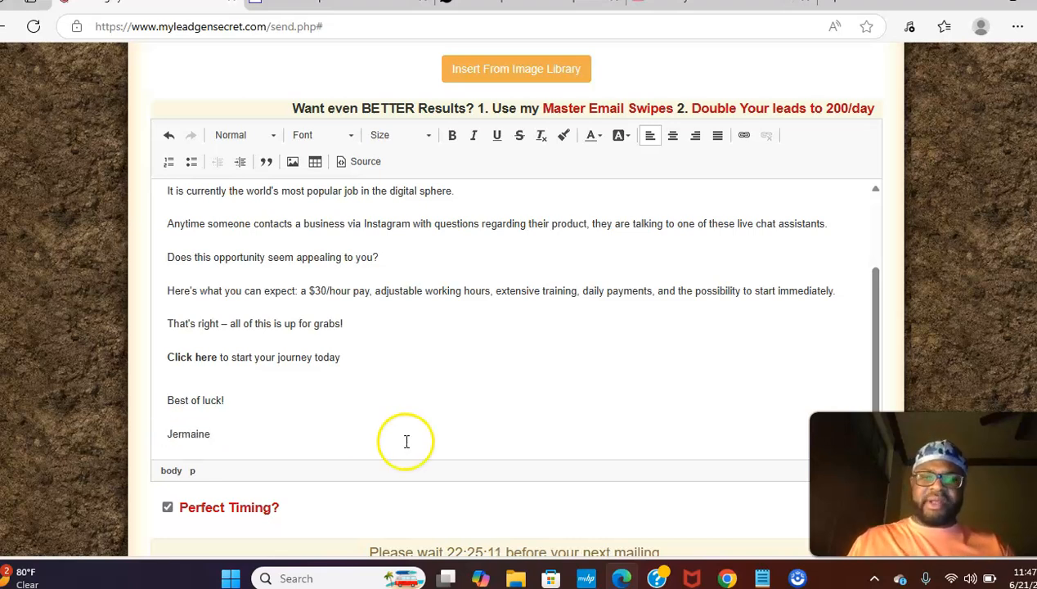
Step: Replace the [NAME] placeholder in the message greeting with the first name personalization code {!firstname_fix}
{"action": "left_click_drag", "start_coordinate": [876, 393], "coordinate": [881, 300]}
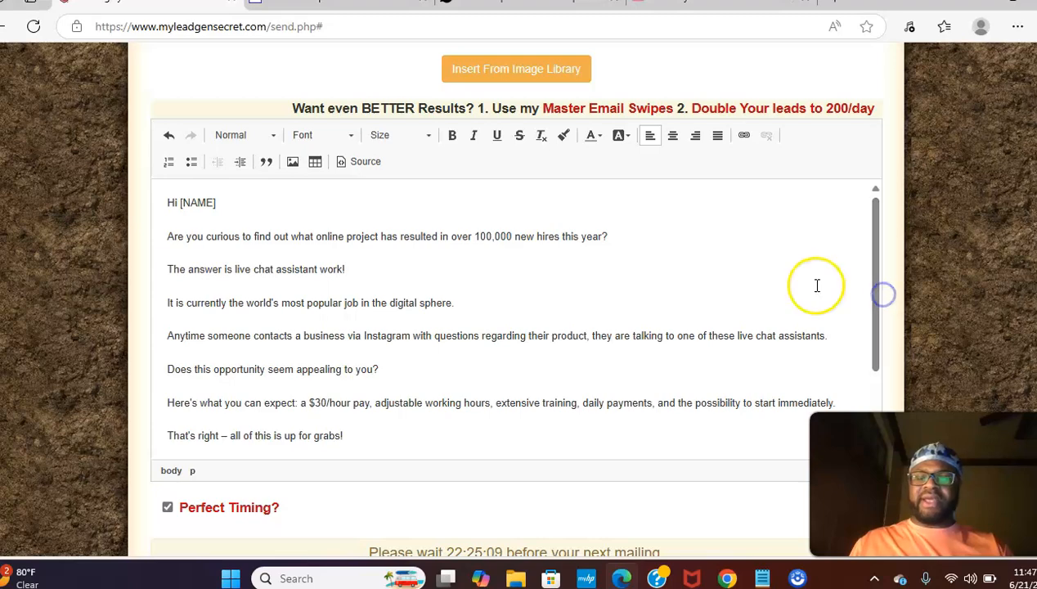
{"action": "scroll", "coordinate": [482, 219], "scroll_direction": "up", "scroll_amount": 10}
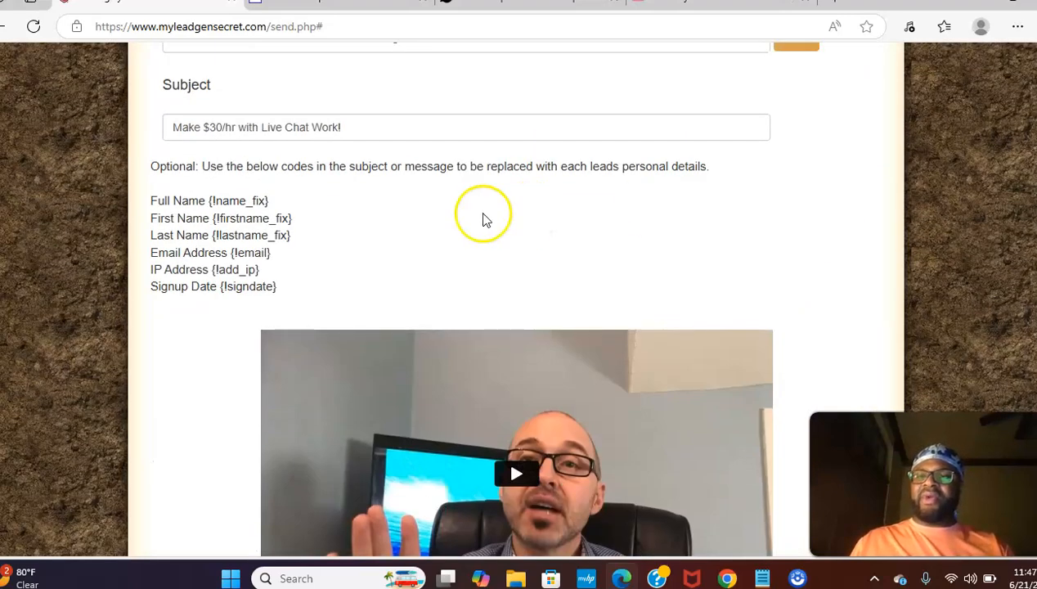
{"action": "left_click_drag", "start_coordinate": [294, 217], "coordinate": [218, 215]}
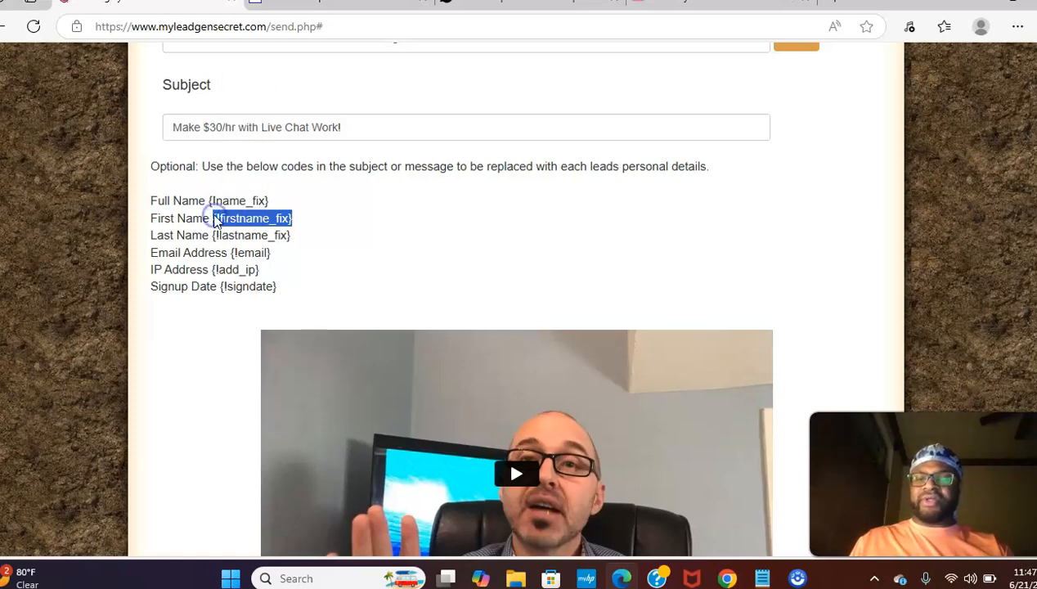
{"action": "scroll", "coordinate": [231, 200], "scroll_direction": "down", "scroll_amount": 6}
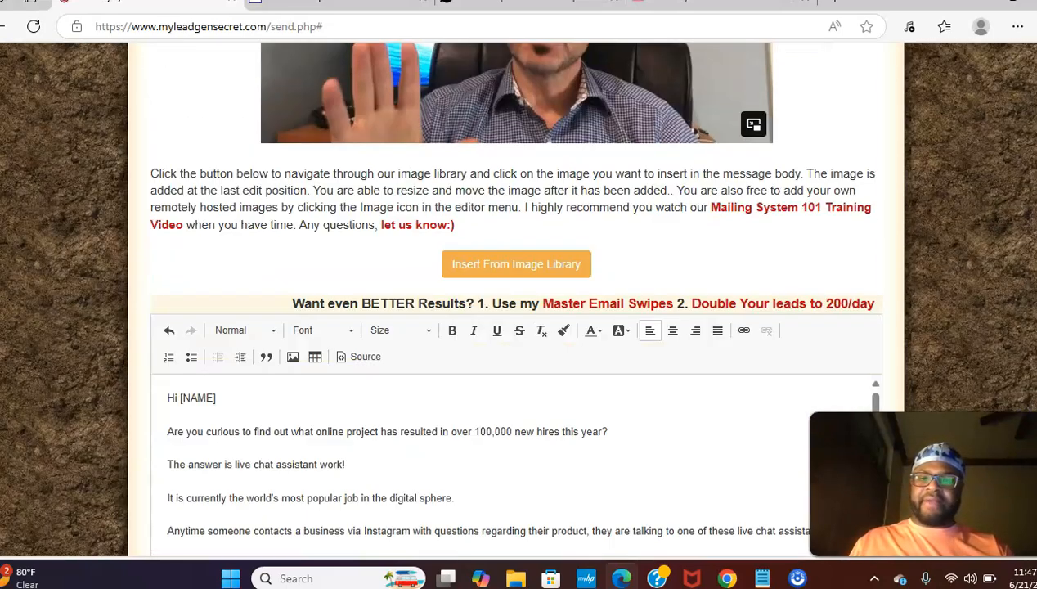
{"action": "left_click", "coordinate": [223, 402]}
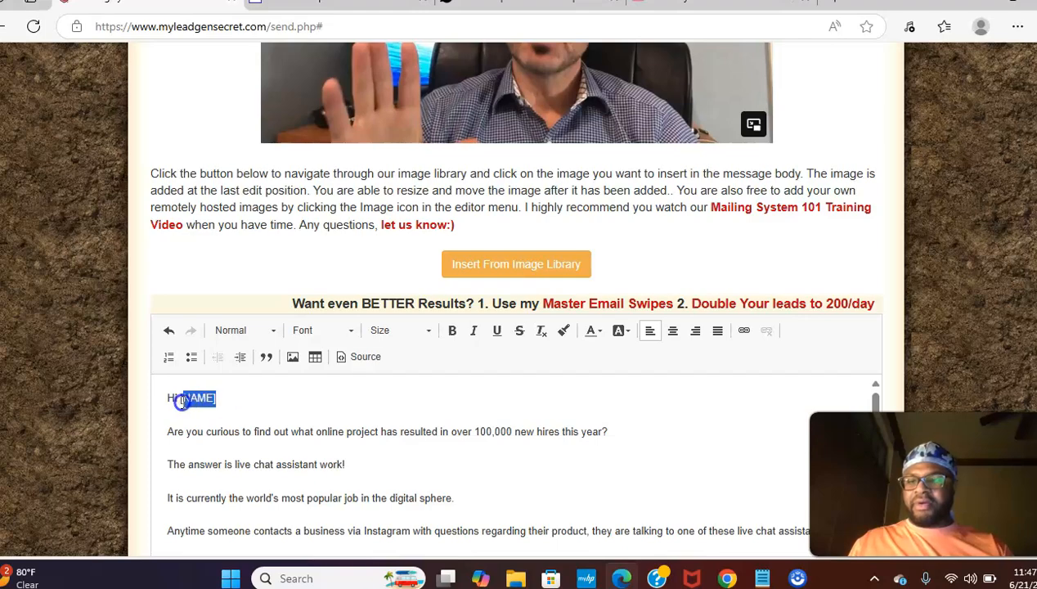
{"action": "type", "text": "{!firstname_fix}"}
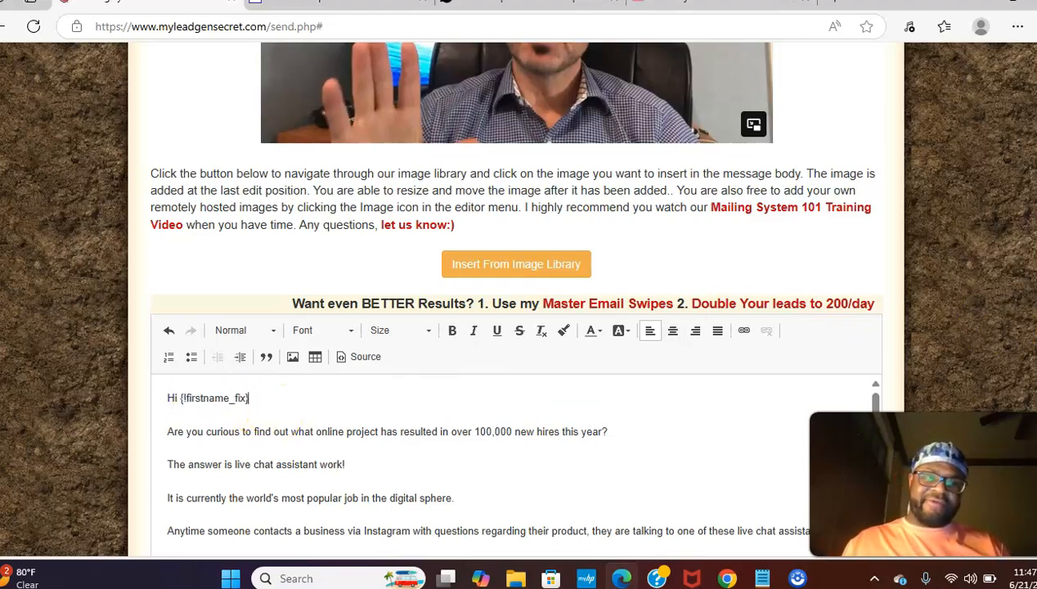
Step: Underline the whole line "Click here to start your journey today" near the end of the message
{"action": "scroll", "coordinate": [714, 290], "scroll_direction": "down", "scroll_amount": 3}
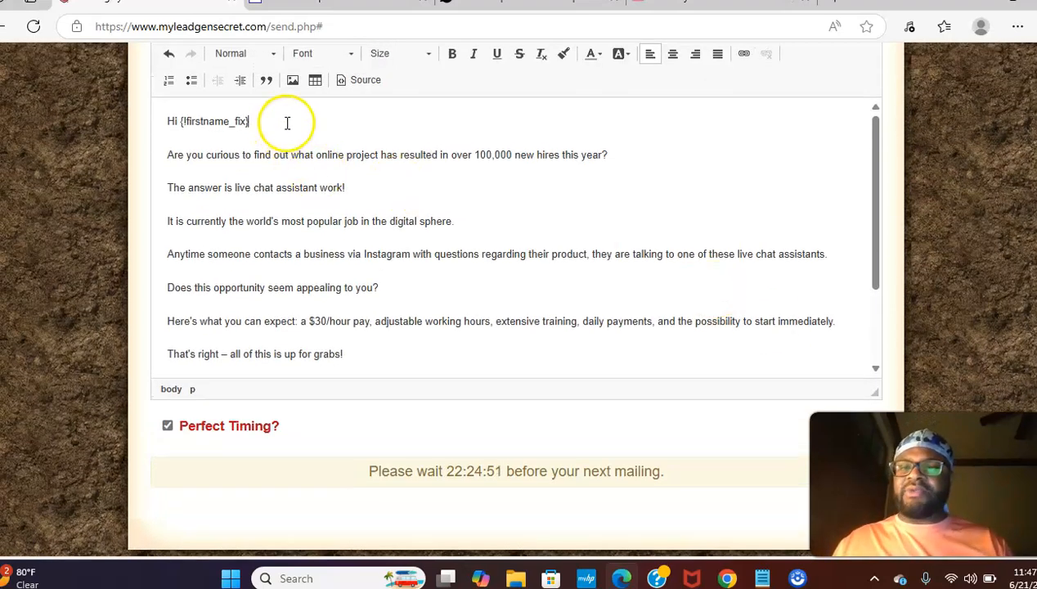
{"action": "left_click_drag", "start_coordinate": [879, 220], "coordinate": [888, 185]}
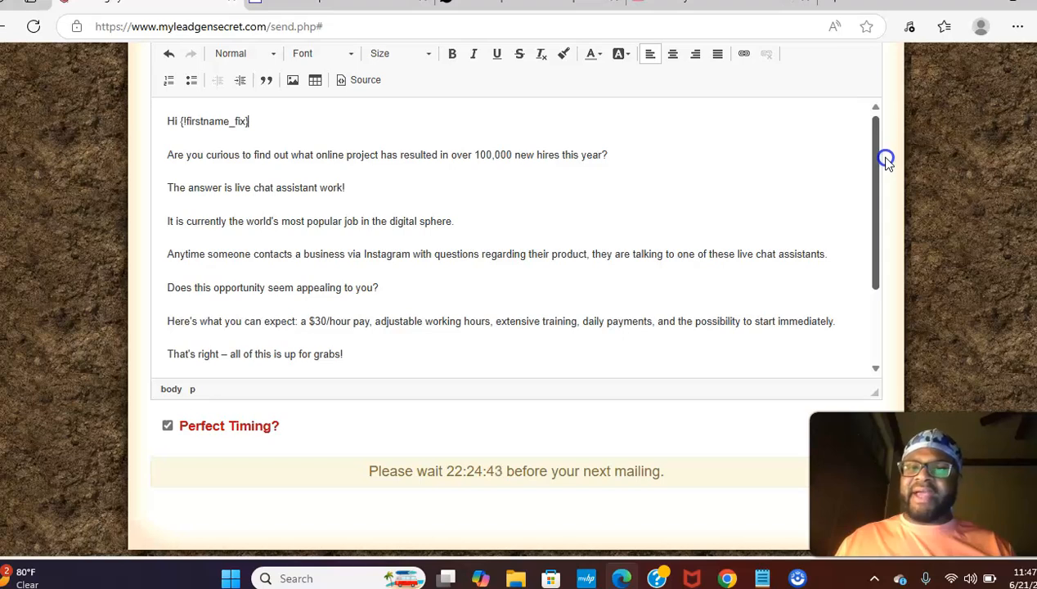
{"action": "left_click_drag", "start_coordinate": [883, 215], "coordinate": [883, 310]}
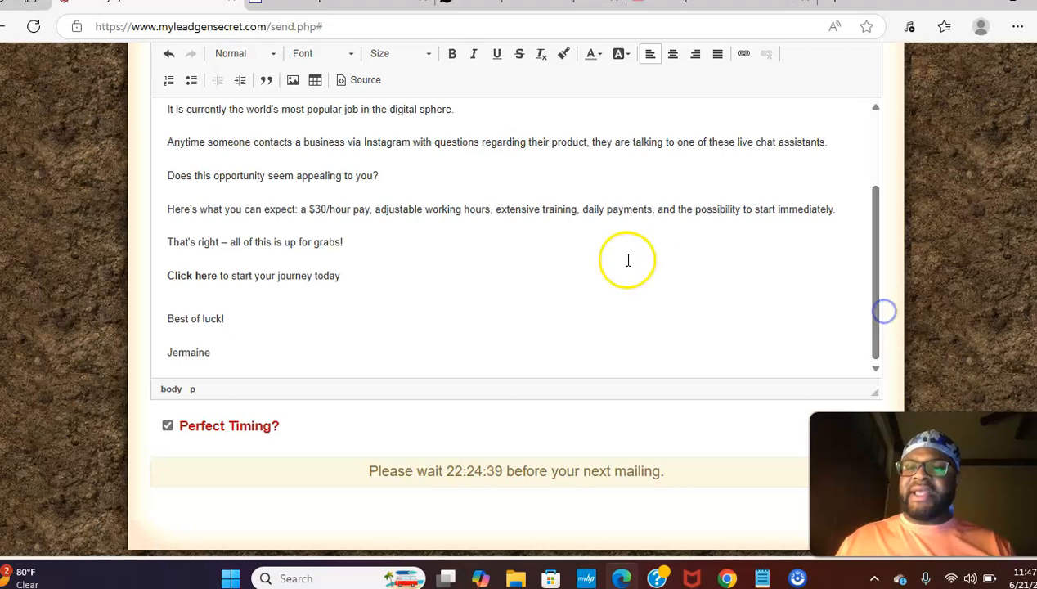
{"action": "left_click_drag", "start_coordinate": [345, 278], "coordinate": [249, 277]}
{"action": "left_click", "coordinate": [169, 291]}
{"action": "left_click_drag", "start_coordinate": [164, 285], "coordinate": [163, 278]}
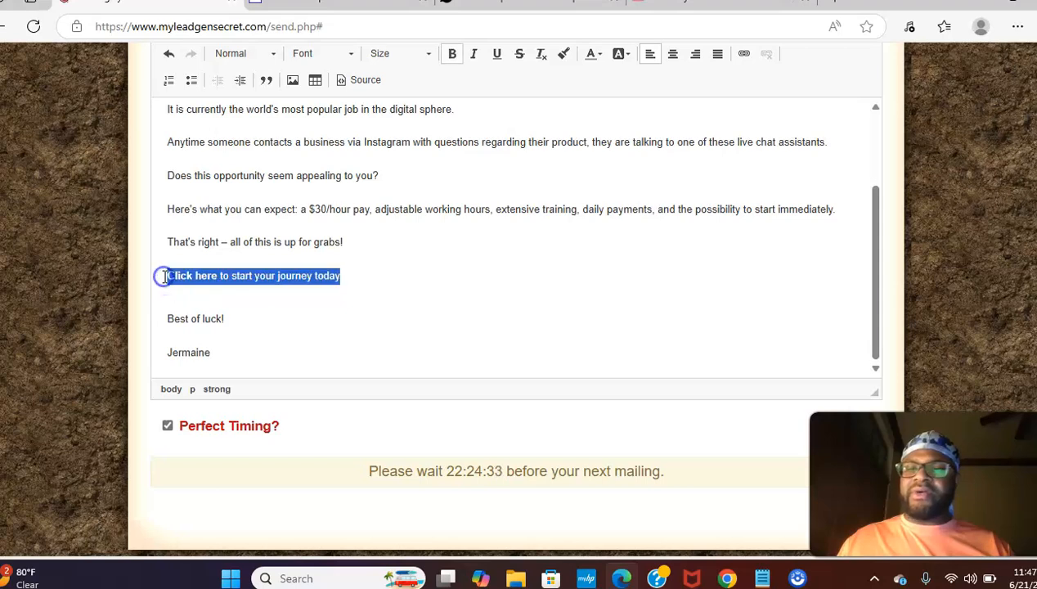
{"action": "left_click", "coordinate": [496, 54]}
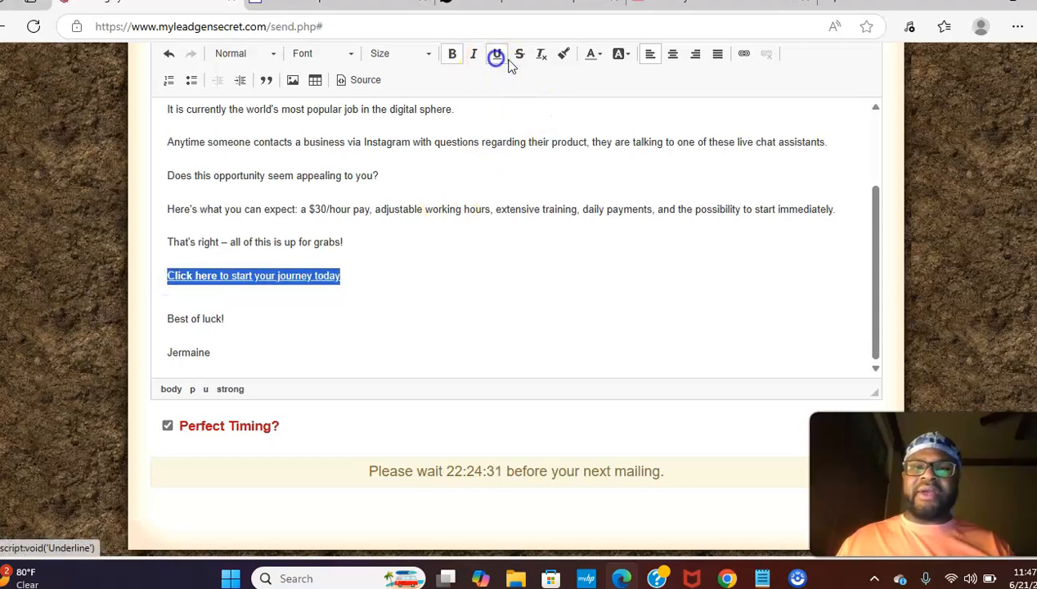
Step: Set the text color of the underlined "Click here to start your journey today" line to dark blue #000099
{"action": "left_click", "coordinate": [593, 55]}
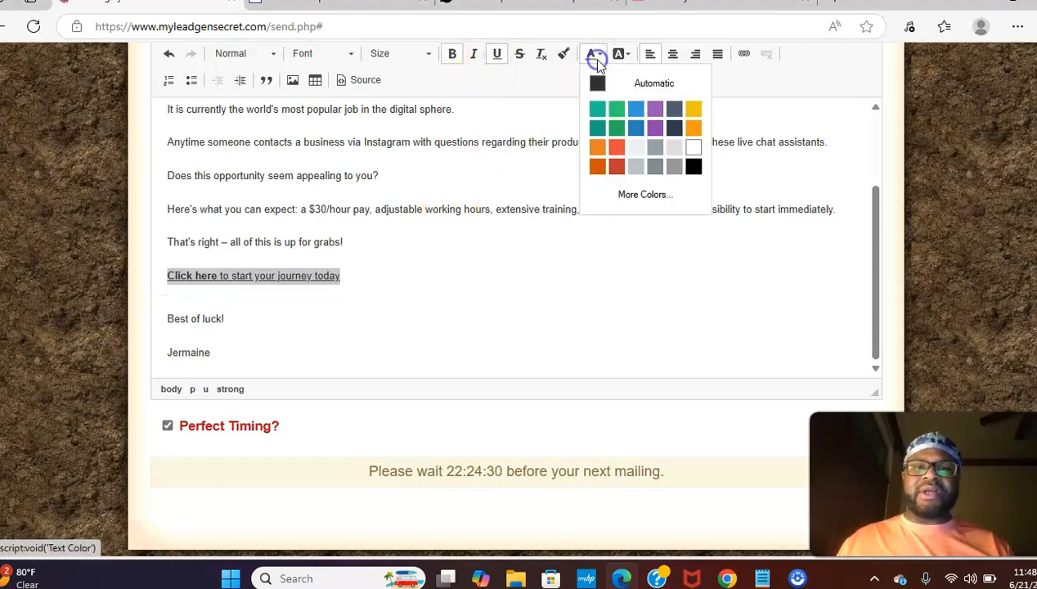
{"action": "left_click", "coordinate": [636, 195]}
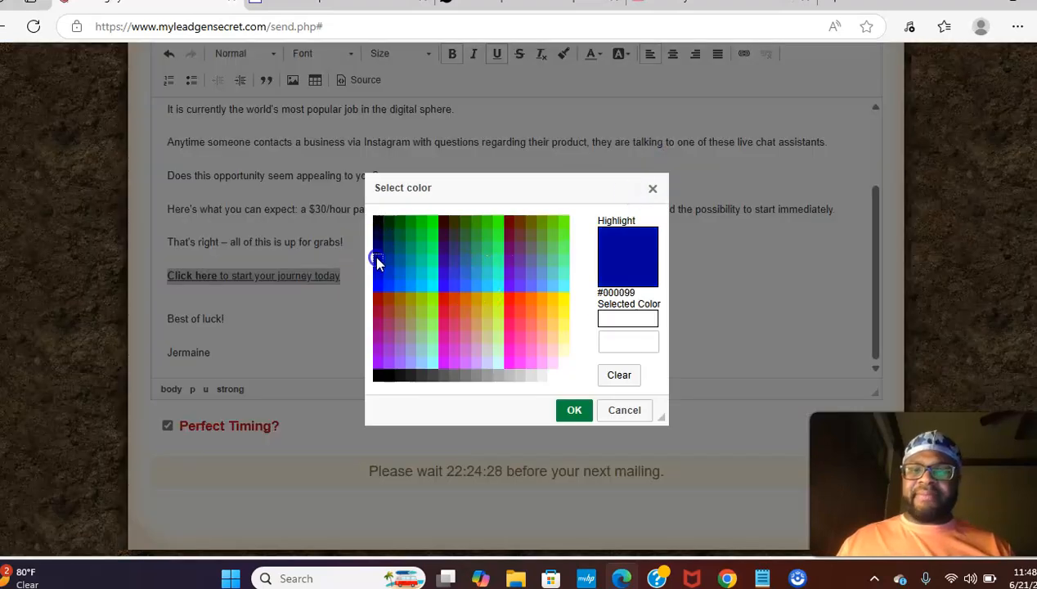
{"action": "left_click", "coordinate": [377, 260]}
{"action": "left_click", "coordinate": [572, 411]}
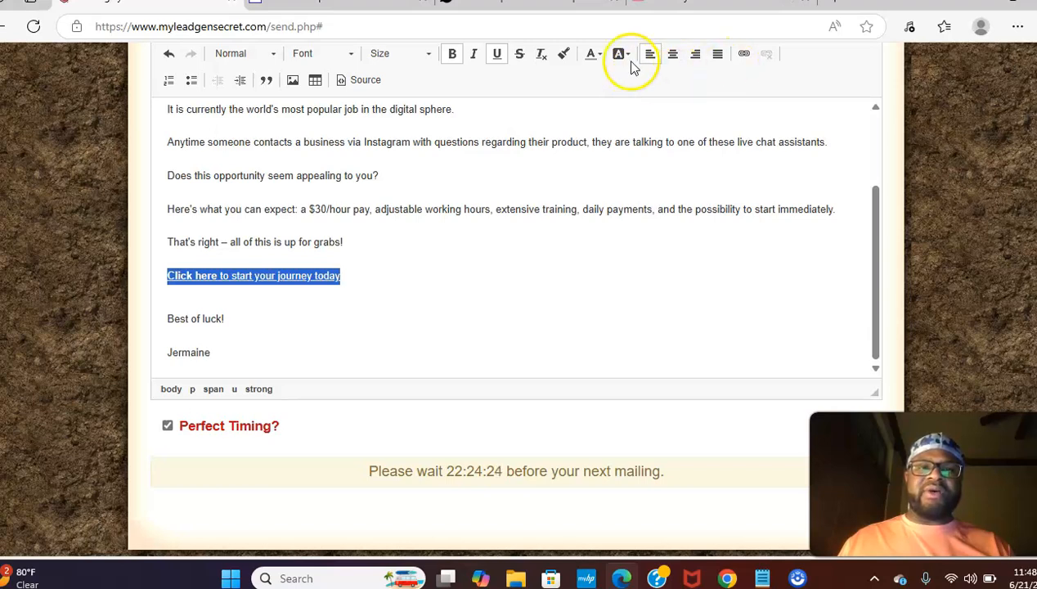
{"action": "left_click", "coordinate": [744, 54]}
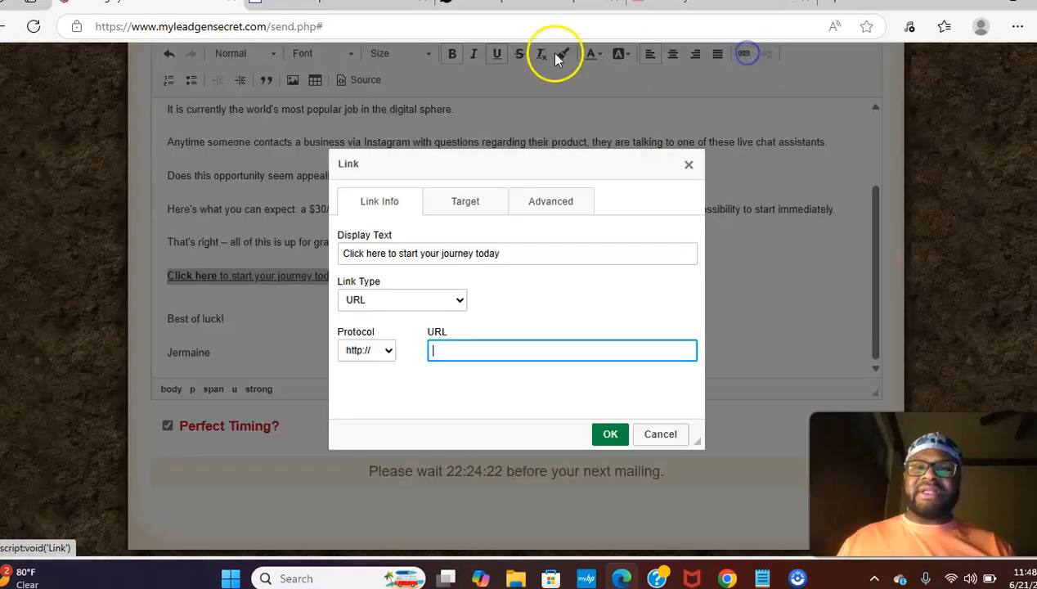
{"action": "left_click", "coordinate": [493, 6]}
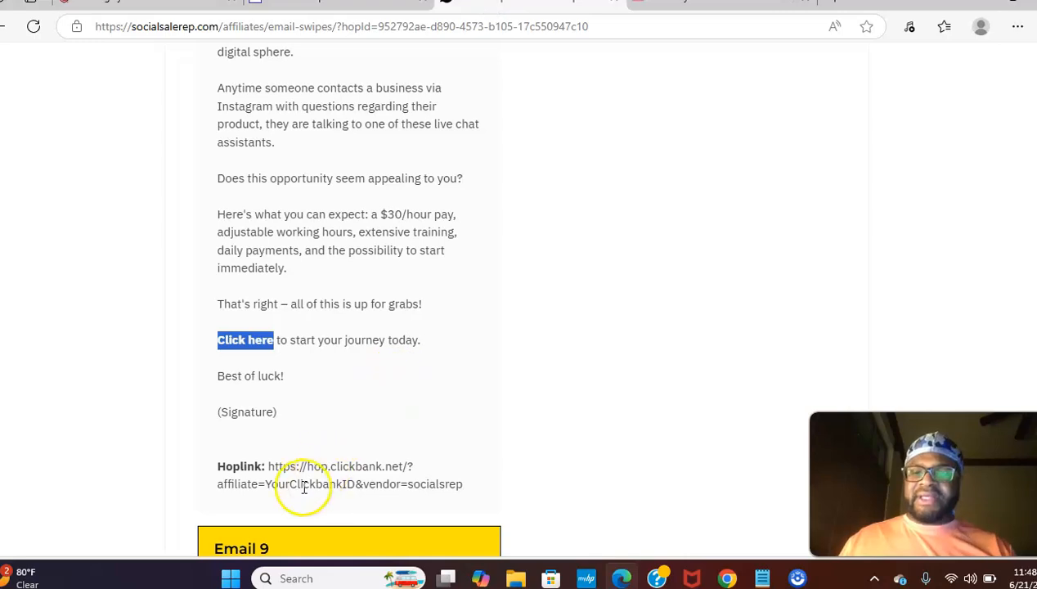
{"action": "left_click_drag", "start_coordinate": [269, 465], "coordinate": [304, 494]}
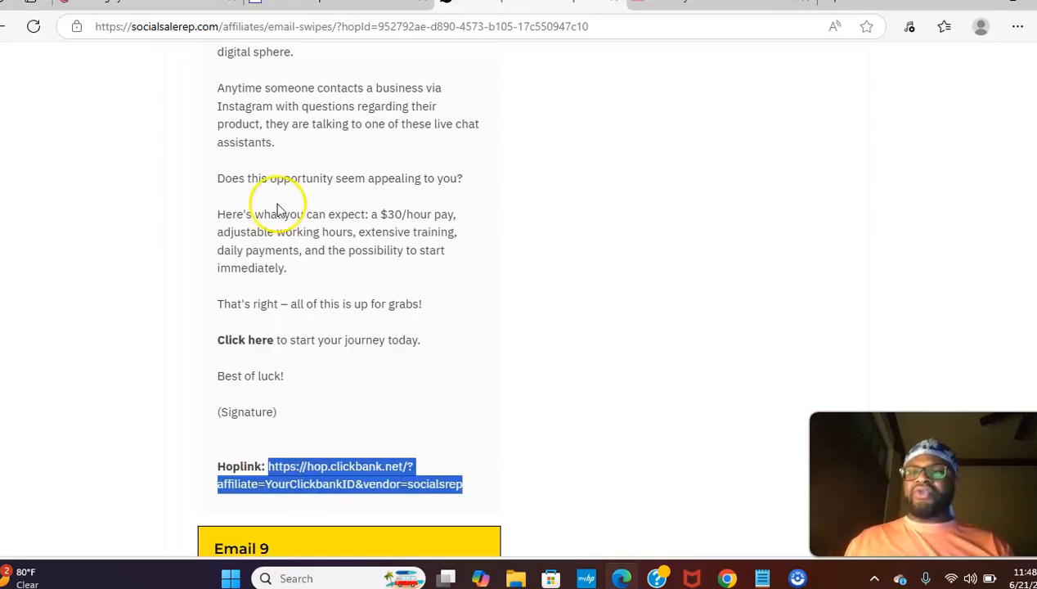
{"action": "left_click", "coordinate": [203, 8]}
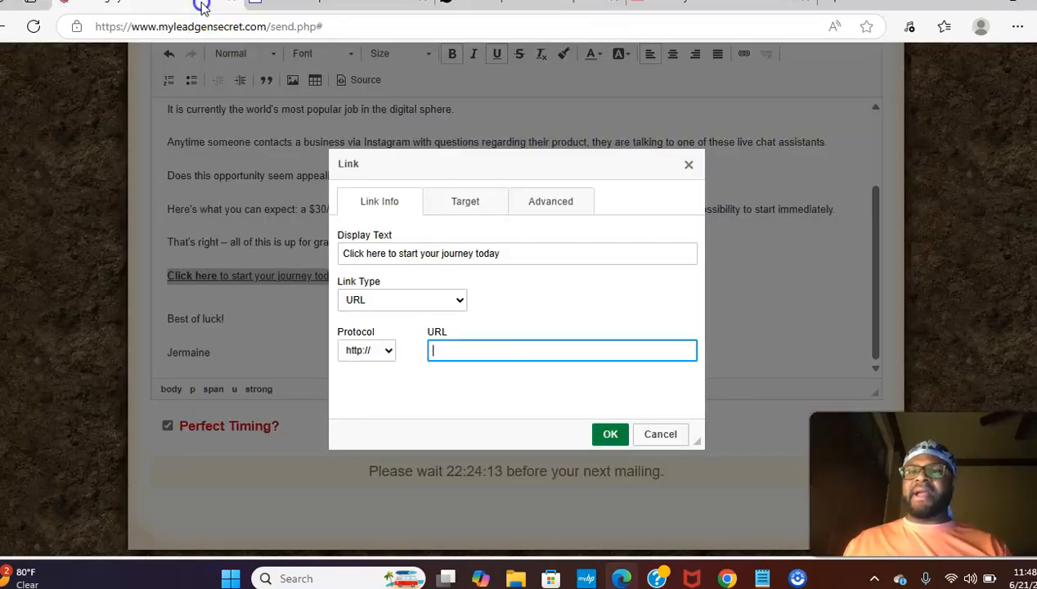
{"action": "type", "text": "hop.clickbank.net/?affiliate=YourClickbankID&vendor=socialsrep"}
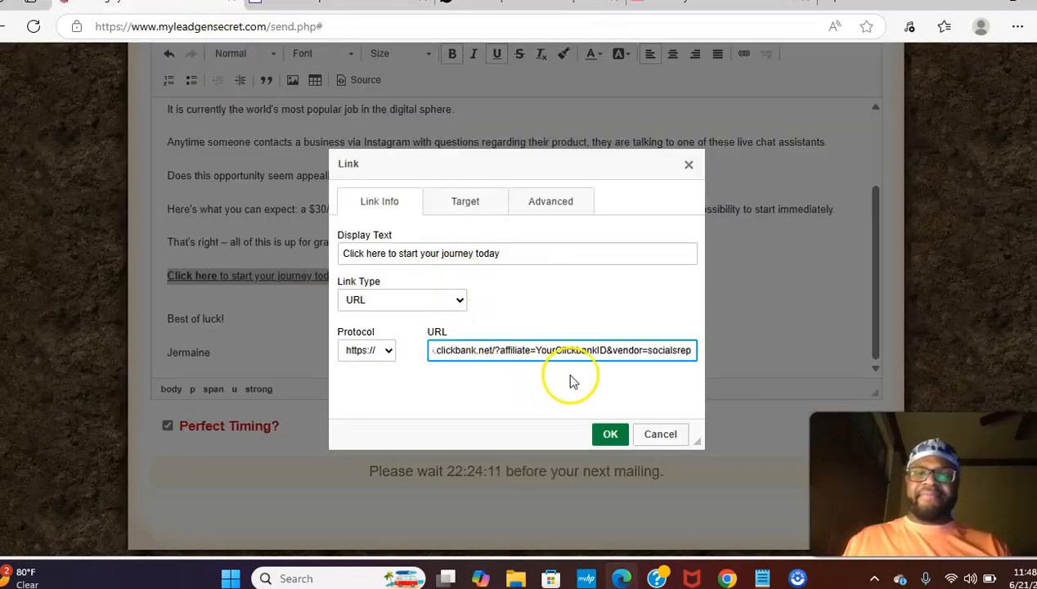
Step: Replace the YourClickbankID placeholder in the link URL with the affiliate's own ClickBank ID and apply the link
{"action": "left_click", "coordinate": [604, 352]}
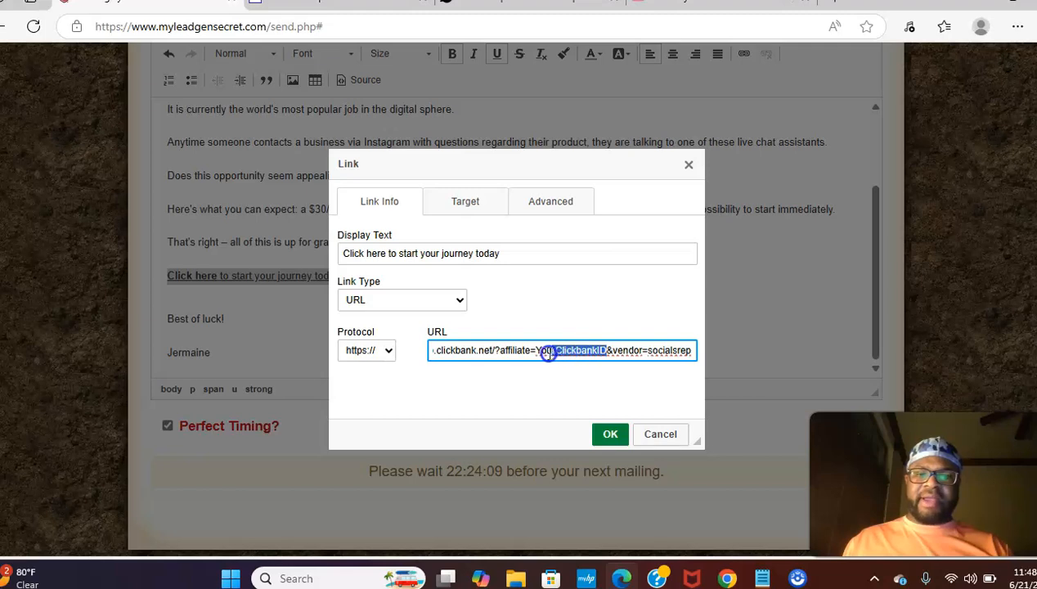
{"action": "type", "text": "jermaine1"}
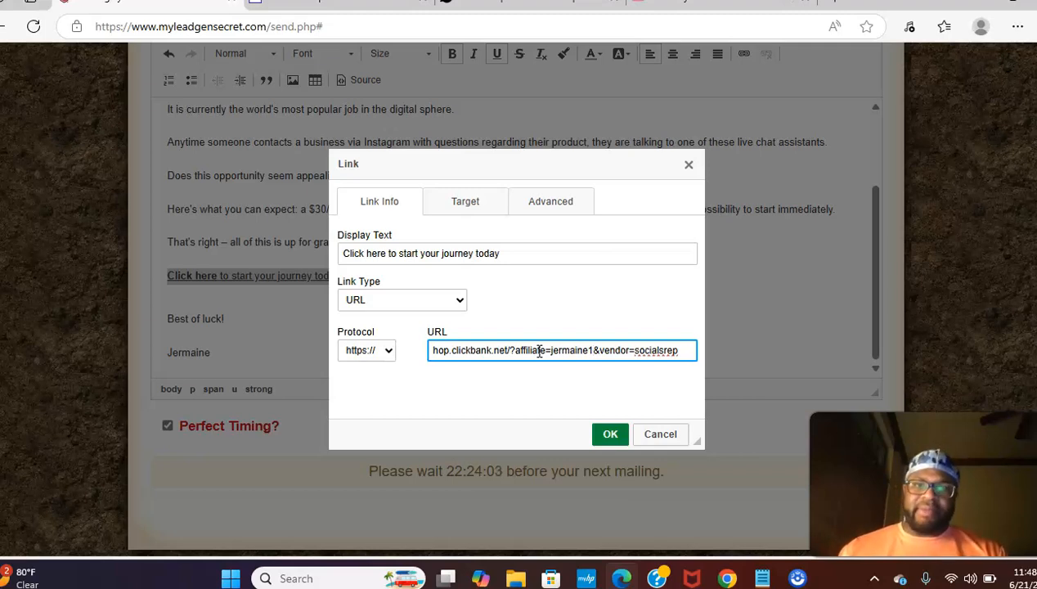
{"action": "left_click", "coordinate": [550, 359]}
{"action": "left_click", "coordinate": [609, 434]}
{"action": "left_click", "coordinate": [619, 301]}
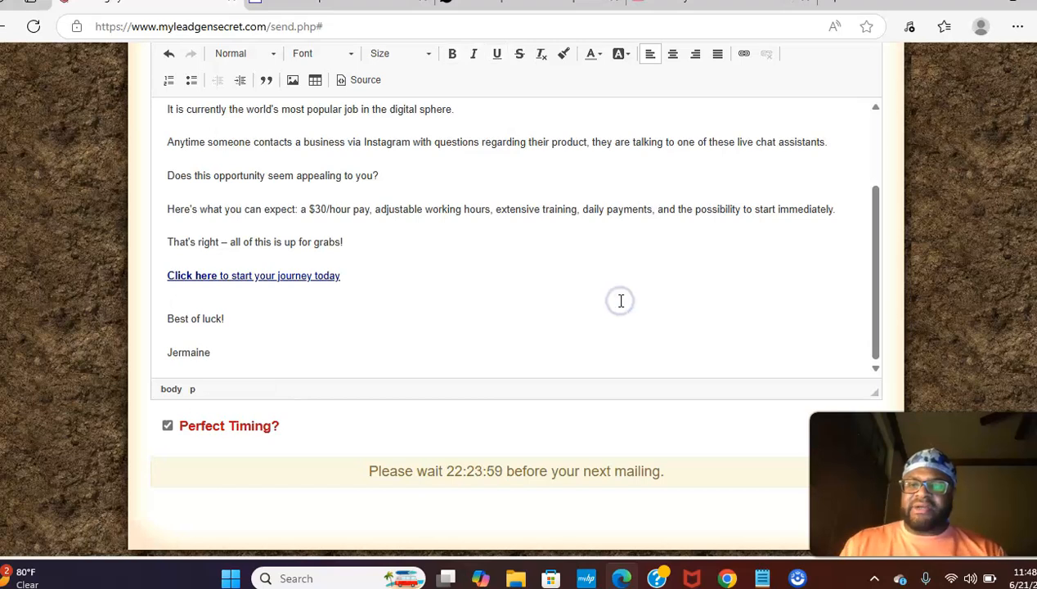
Step: Set the font size of the entire email message to 18
{"action": "key", "text": "ctrl+a"}
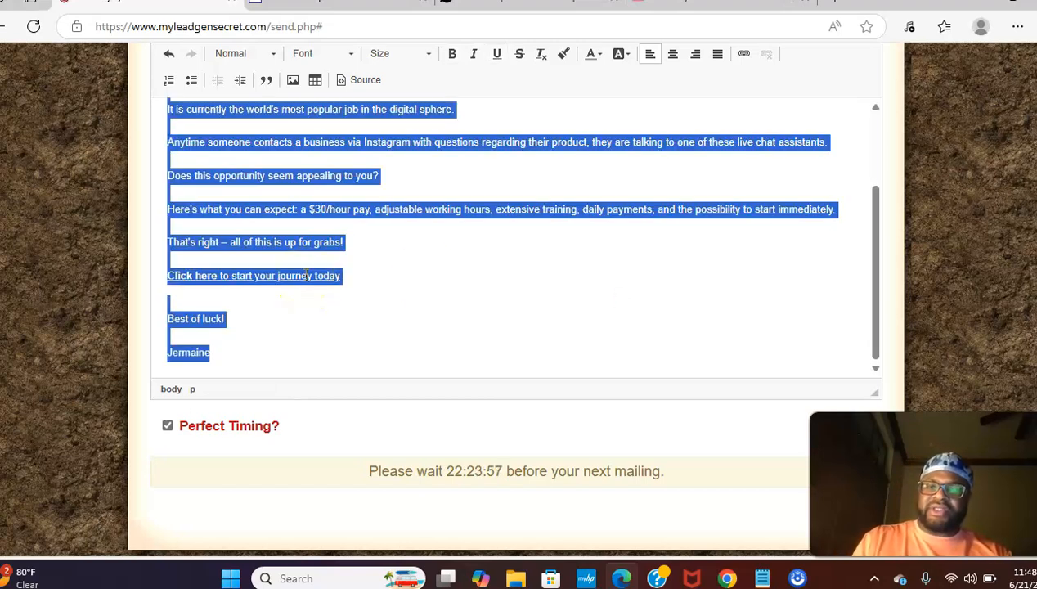
{"action": "left_click", "coordinate": [428, 61]}
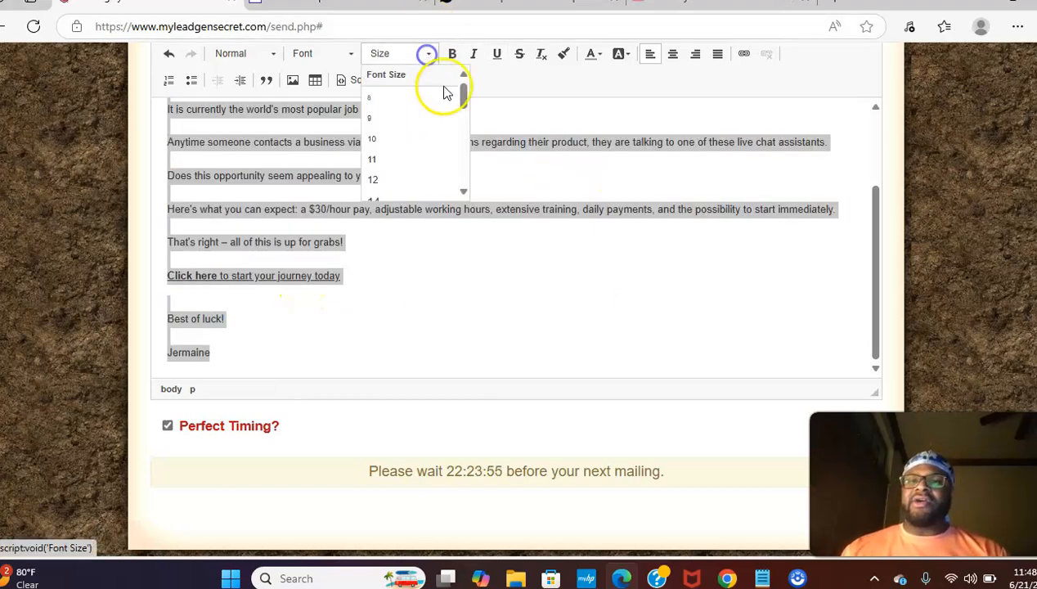
{"action": "left_click_drag", "start_coordinate": [463, 101], "coordinate": [463, 121]}
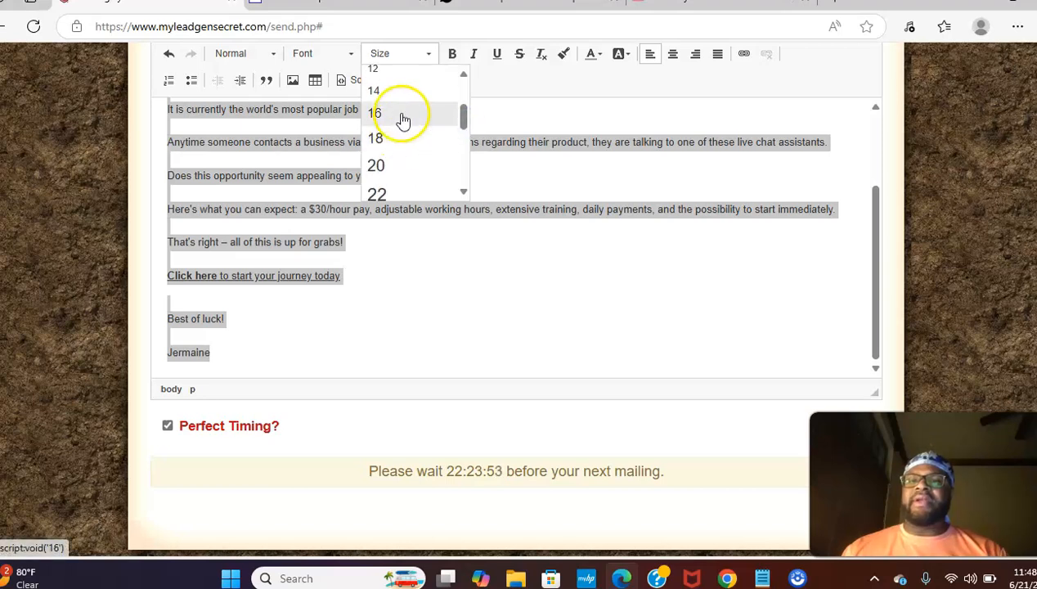
{"action": "left_click", "coordinate": [400, 139]}
{"action": "left_click", "coordinate": [507, 285]}
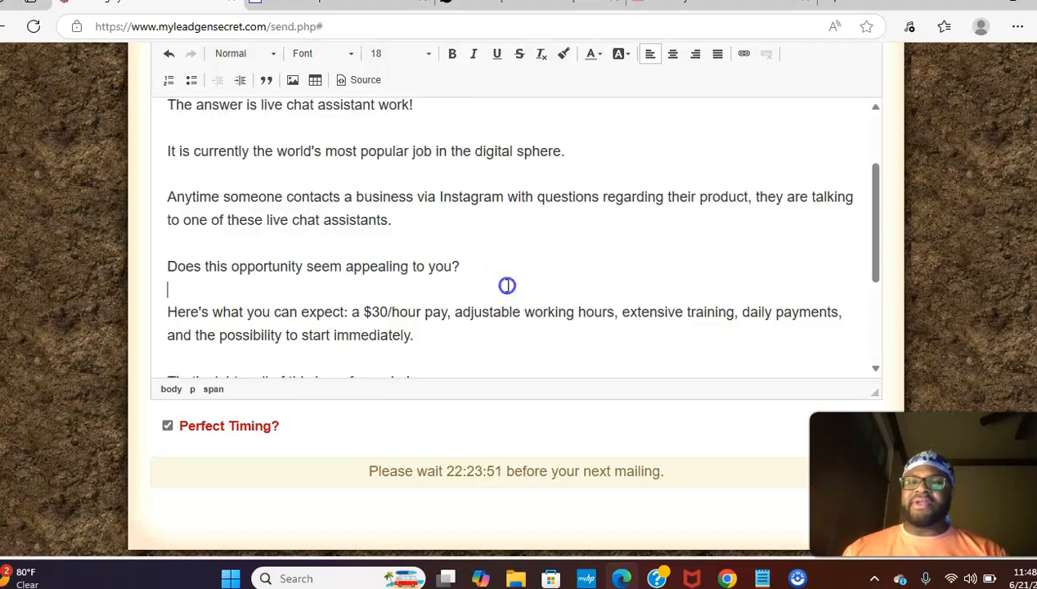
Step: Review the formatted message from the greeting through the pay and benefits paragraph to the linked line and sign-off
{"action": "left_click_drag", "start_coordinate": [875, 225], "coordinate": [880, 100]}
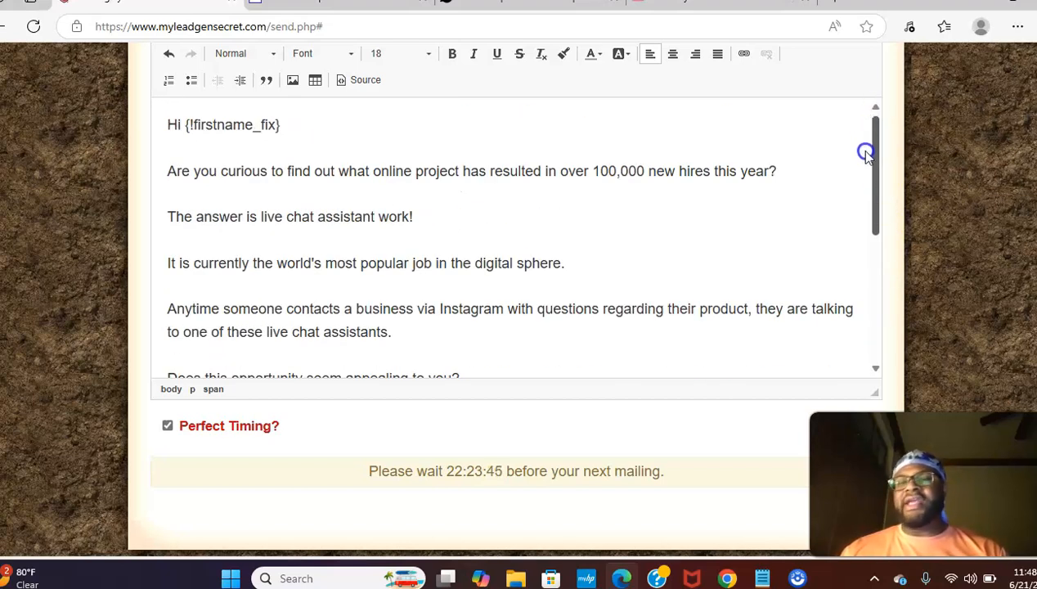
{"action": "left_click_drag", "start_coordinate": [872, 179], "coordinate": [893, 284]}
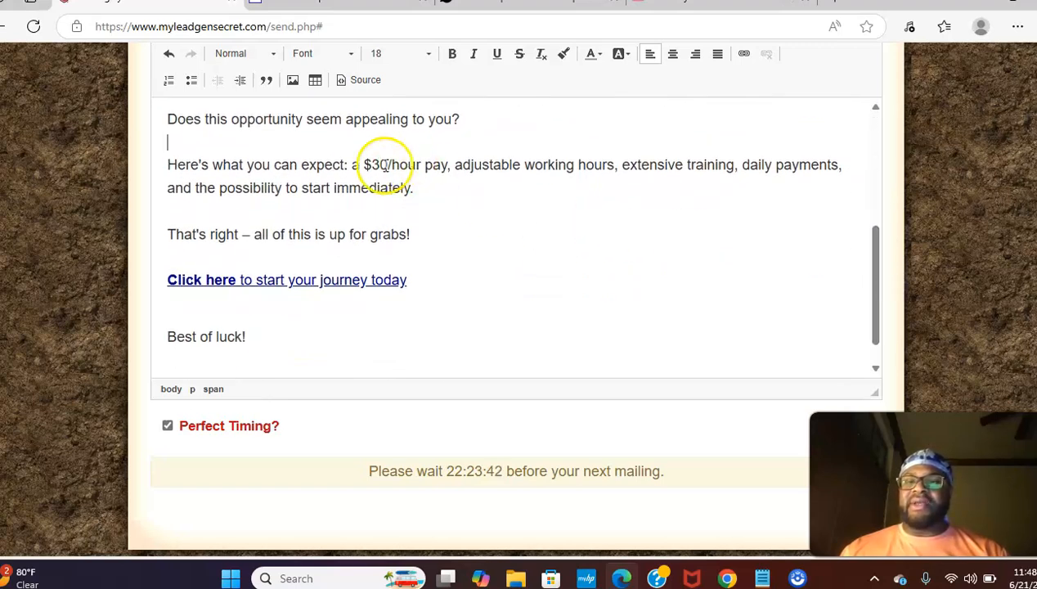
{"action": "left_click_drag", "start_coordinate": [365, 164], "coordinate": [421, 188]}
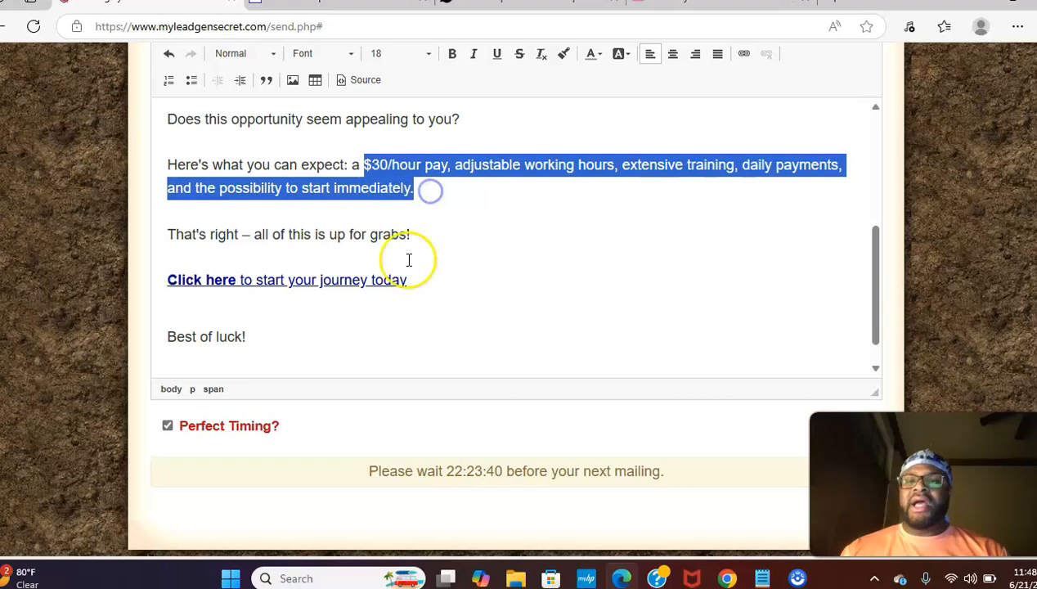
{"action": "left_click", "coordinate": [393, 233]}
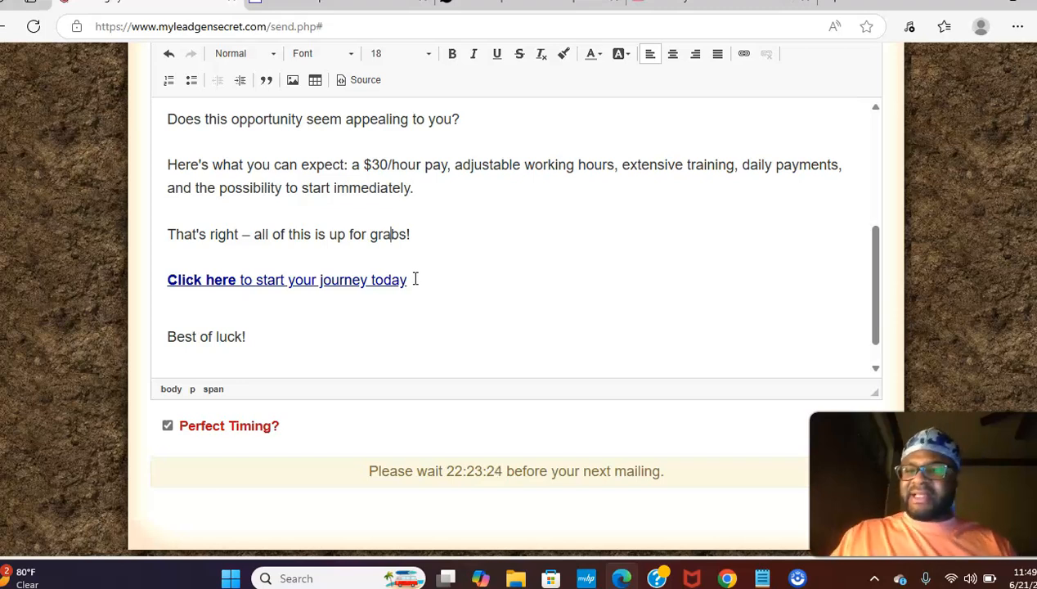
{"action": "left_click", "coordinate": [289, 264]}
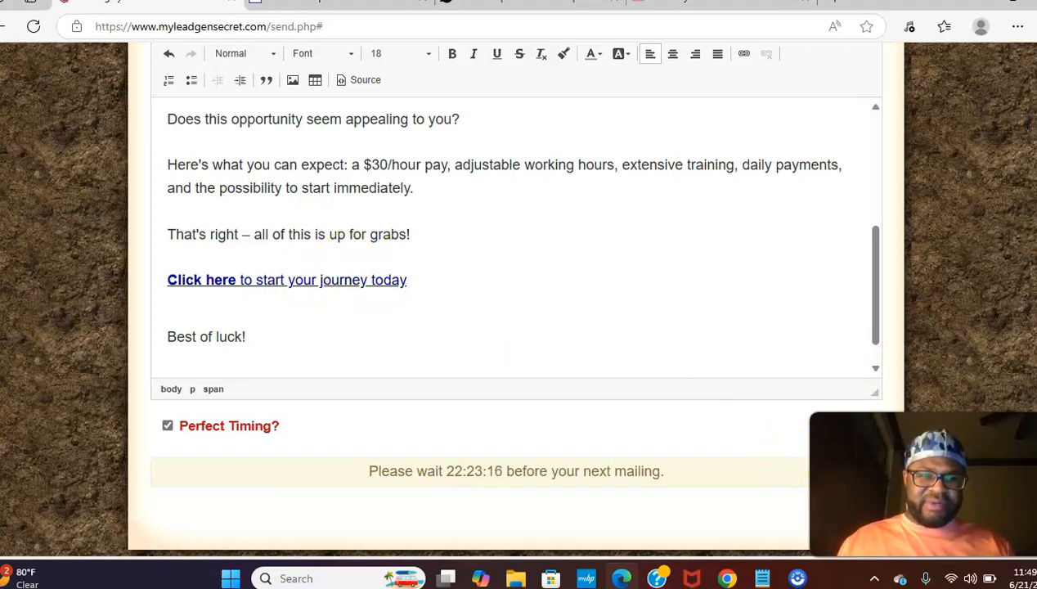
{"action": "scroll", "coordinate": [810, 384], "scroll_direction": "down", "scroll_amount": 1}
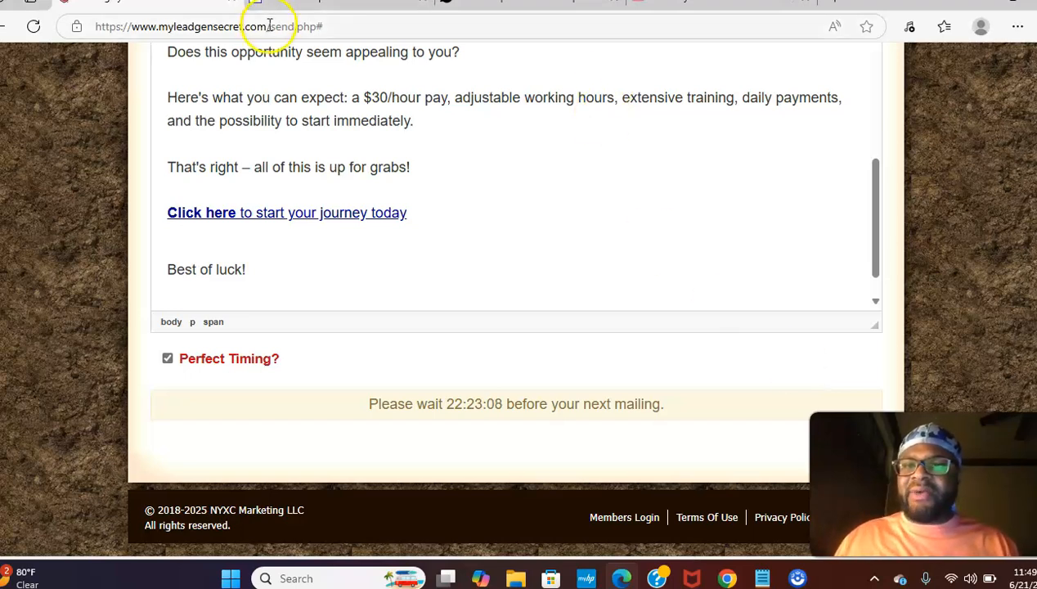
{"action": "left_click_drag", "start_coordinate": [269, 27], "coordinate": [352, 35]}
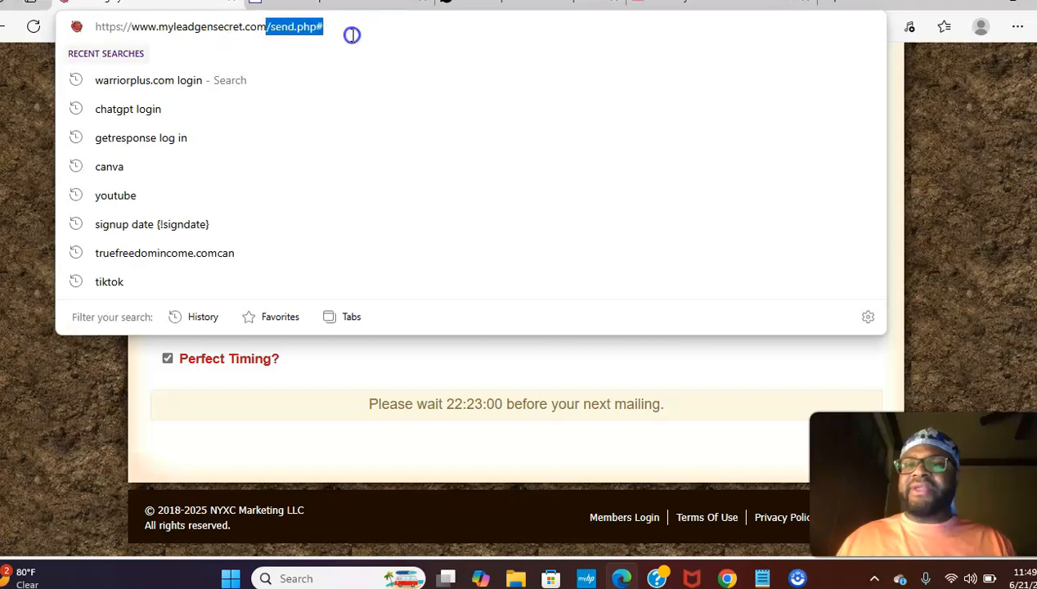
{"action": "left_click", "coordinate": [306, 442]}
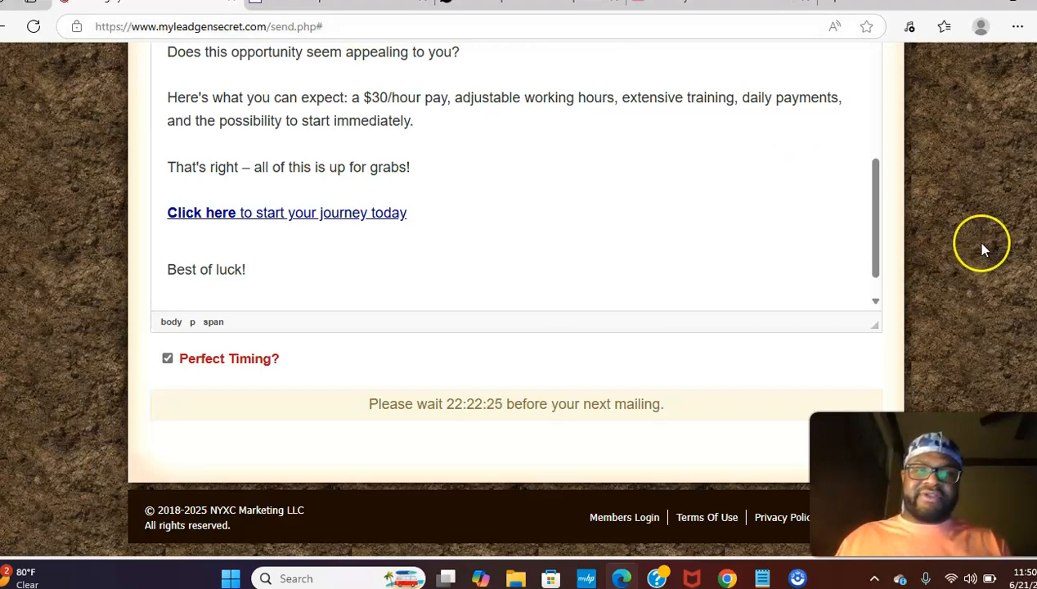
{"action": "left_click_drag", "start_coordinate": [870, 239], "coordinate": [925, 137]}
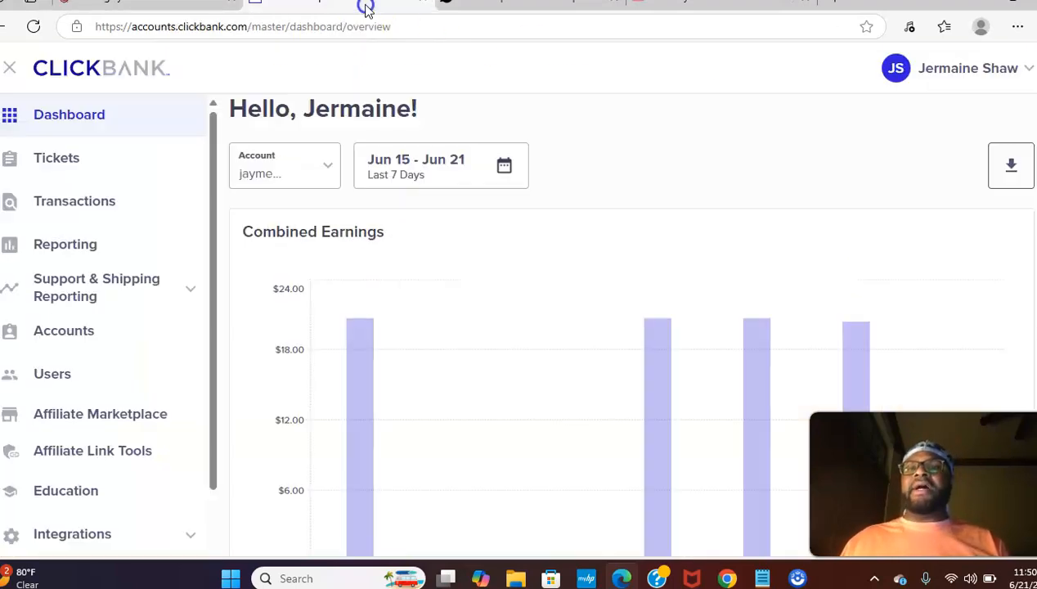
Step: Look over the ClickBank overview dashboard and the header section of the SocialSaleRep affiliate email swipes page
{"action": "left_click", "coordinate": [365, 5]}
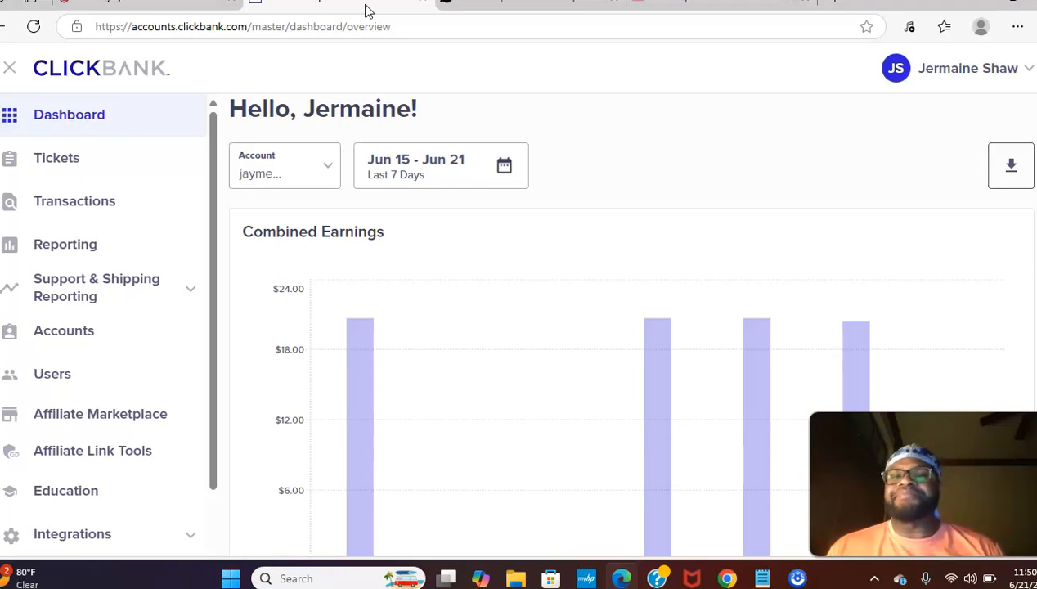
{"action": "left_click", "coordinate": [493, 8]}
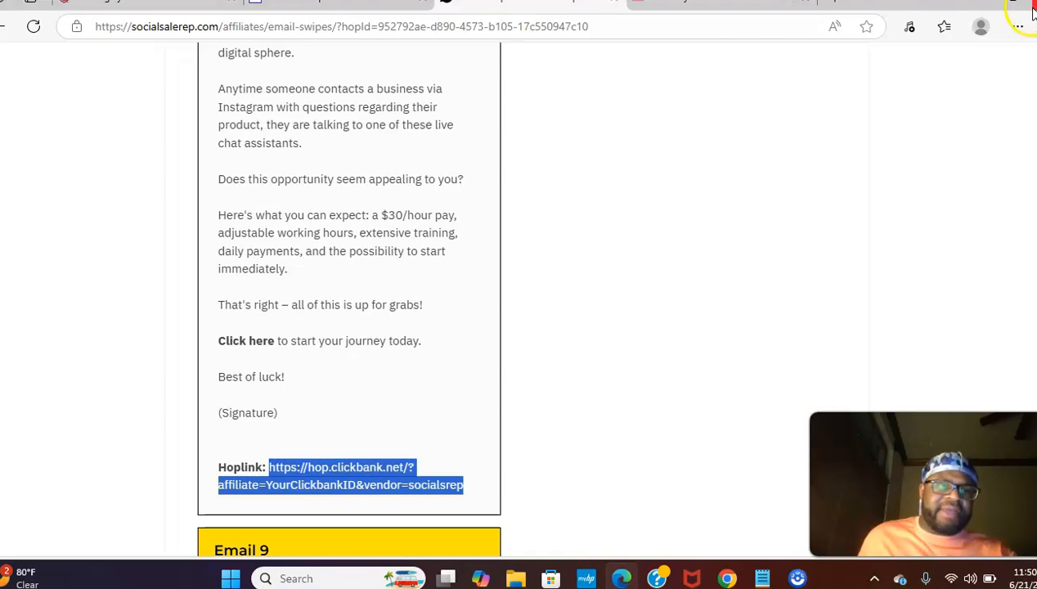
{"action": "scroll", "coordinate": [517, 299], "scroll_direction": "up", "scroll_amount": 20}
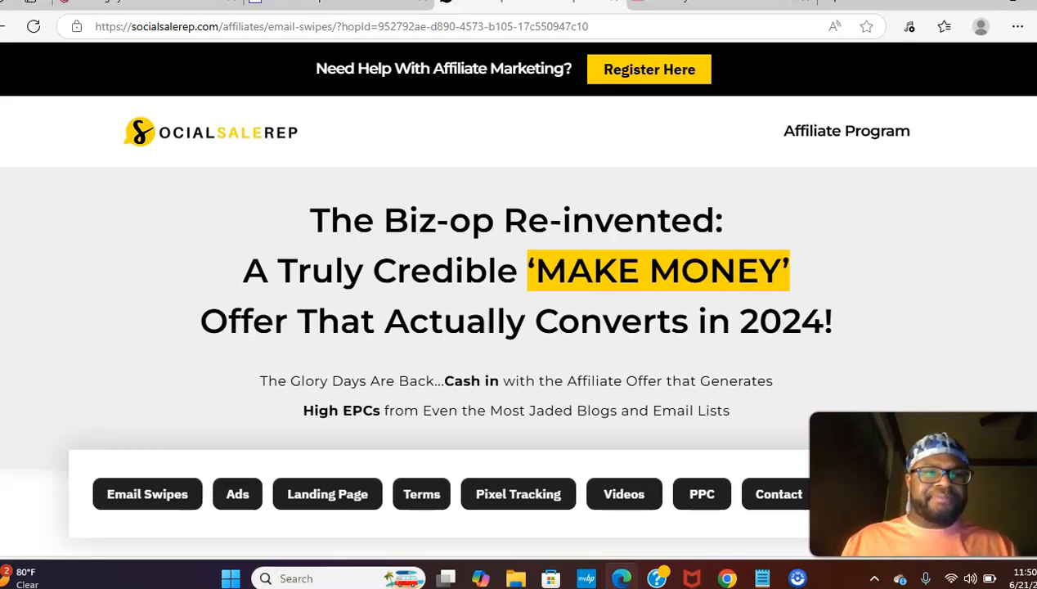
{"action": "scroll", "coordinate": [518, 327], "scroll_direction": "down", "scroll_amount": 5}
{"action": "scroll", "coordinate": [519, 327], "scroll_direction": "up", "scroll_amount": 5}
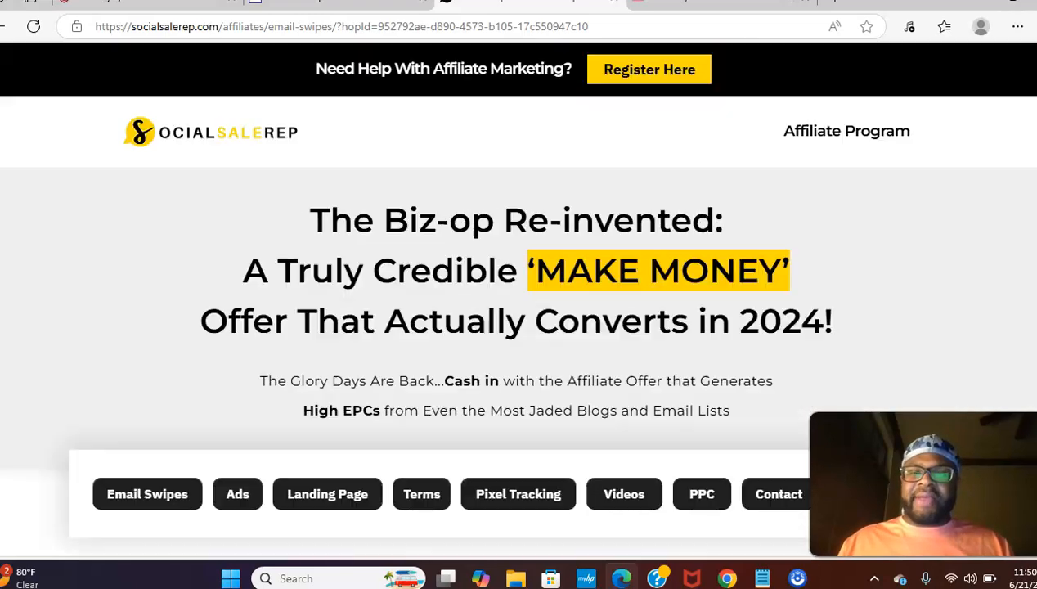
{"action": "left_click", "coordinate": [372, 10]}
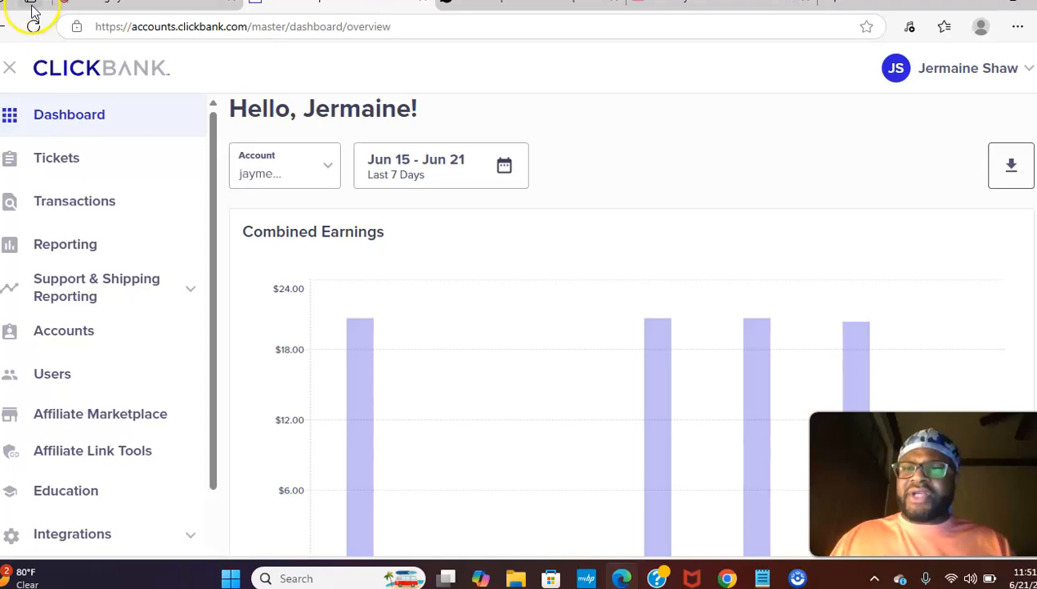
Step: Return to the My Lead Gen Secret mailing page and review the message and the mailing type selection
{"action": "left_click", "coordinate": [104, 6]}
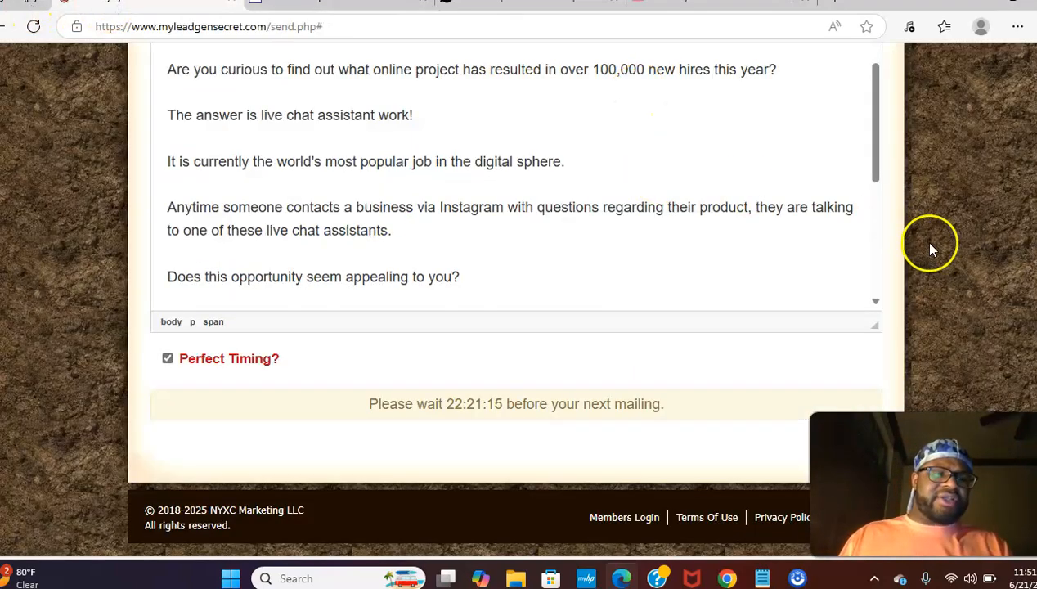
{"action": "scroll", "coordinate": [919, 240], "scroll_direction": "up", "scroll_amount": 7}
{"action": "scroll", "coordinate": [515, 299], "scroll_direction": "up", "scroll_amount": 10}
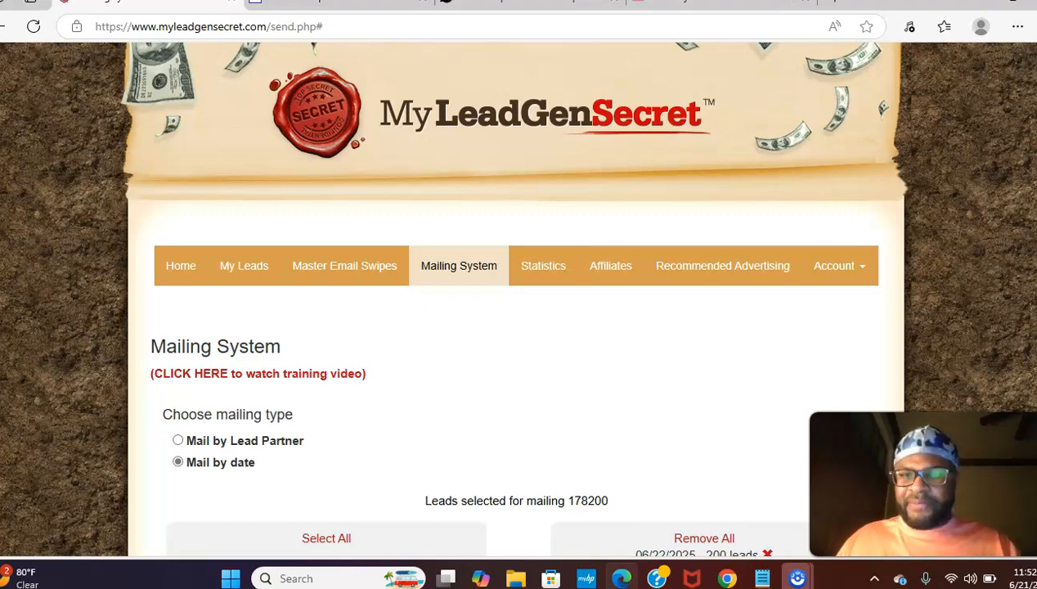
Step: Switch to ClickBank and examine the Combined Earnings chart by day for Jun 15 - Jun 21
{"action": "left_click", "coordinate": [373, 10]}
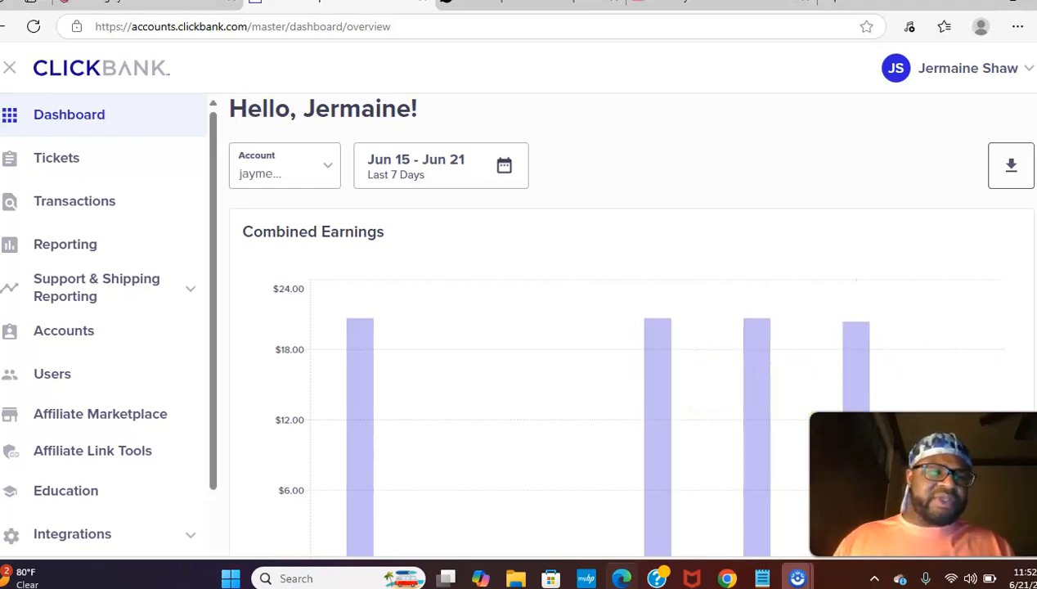
{"action": "scroll", "coordinate": [891, 368], "scroll_direction": "down", "scroll_amount": 3}
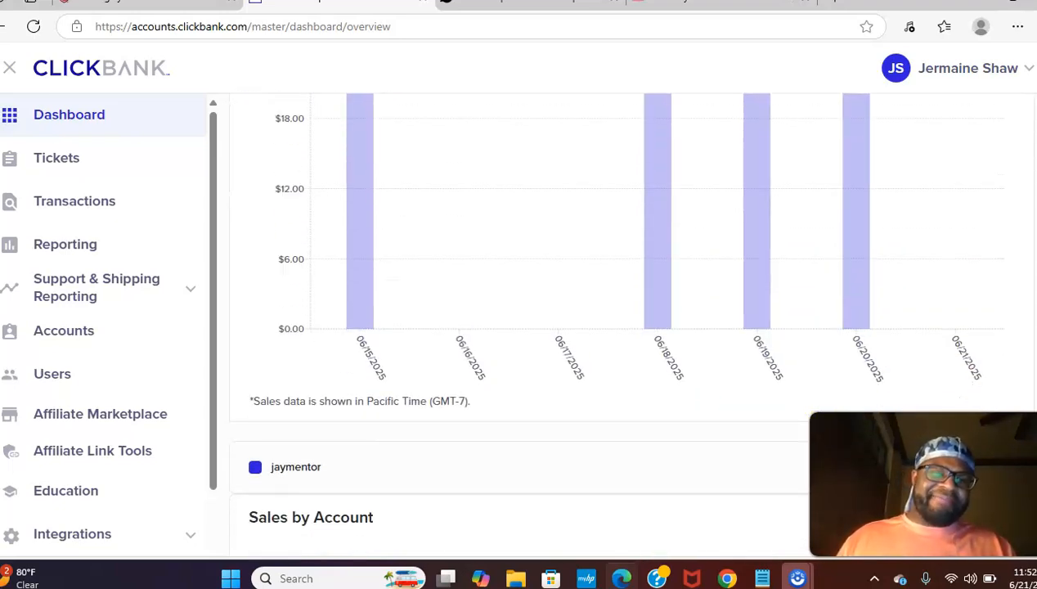
{"action": "scroll", "coordinate": [621, 327], "scroll_direction": "up", "scroll_amount": 2}
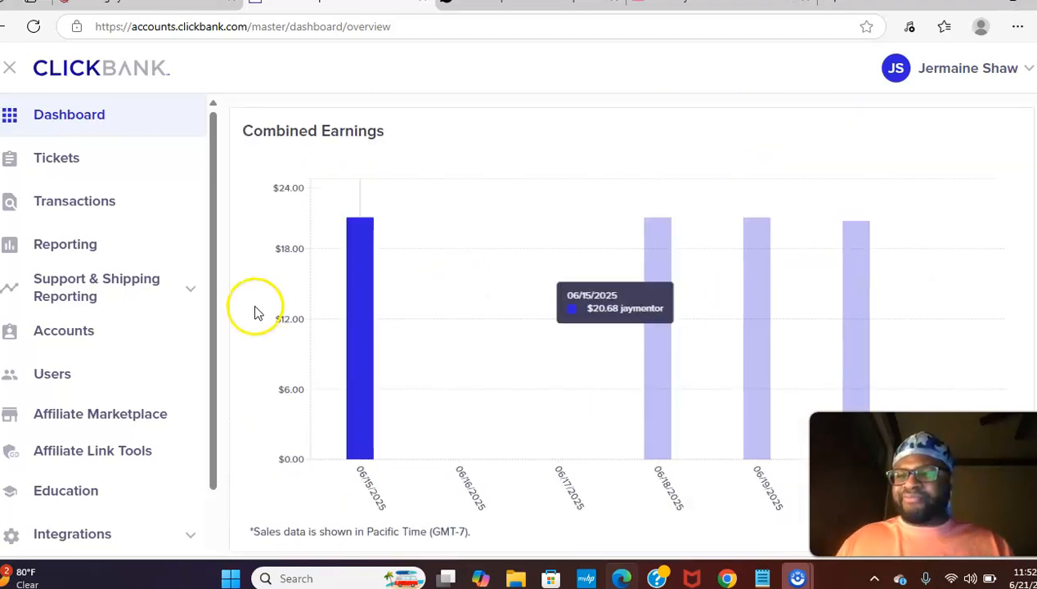
Step: Open the ClickBank Reporting Dashboard and examine the hops and unique hops for the socialsrep seller
{"action": "left_click", "coordinate": [64, 244]}
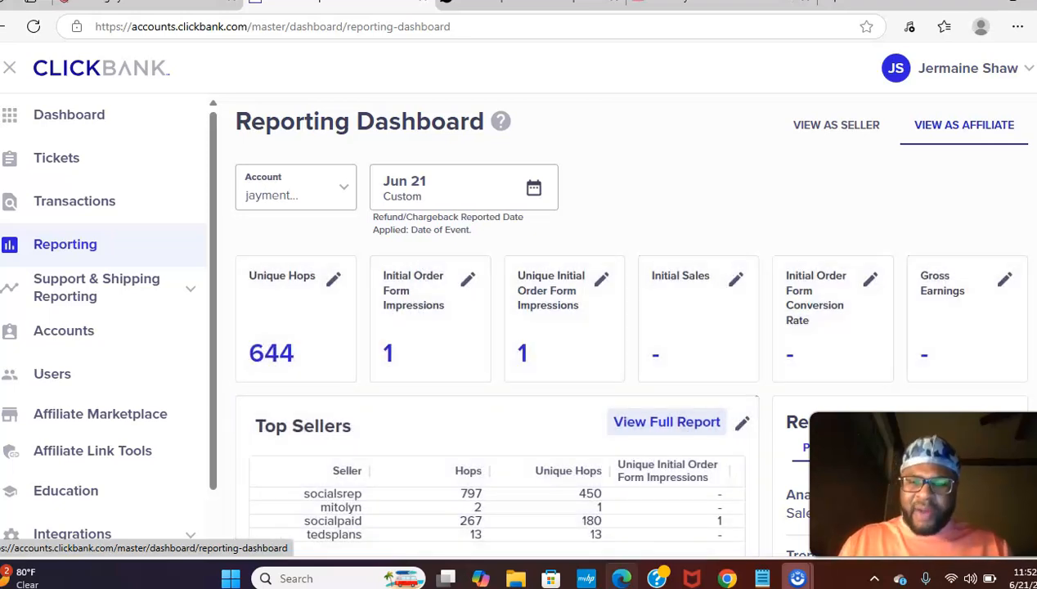
{"action": "left_click_drag", "start_coordinate": [455, 494], "coordinate": [605, 496]}
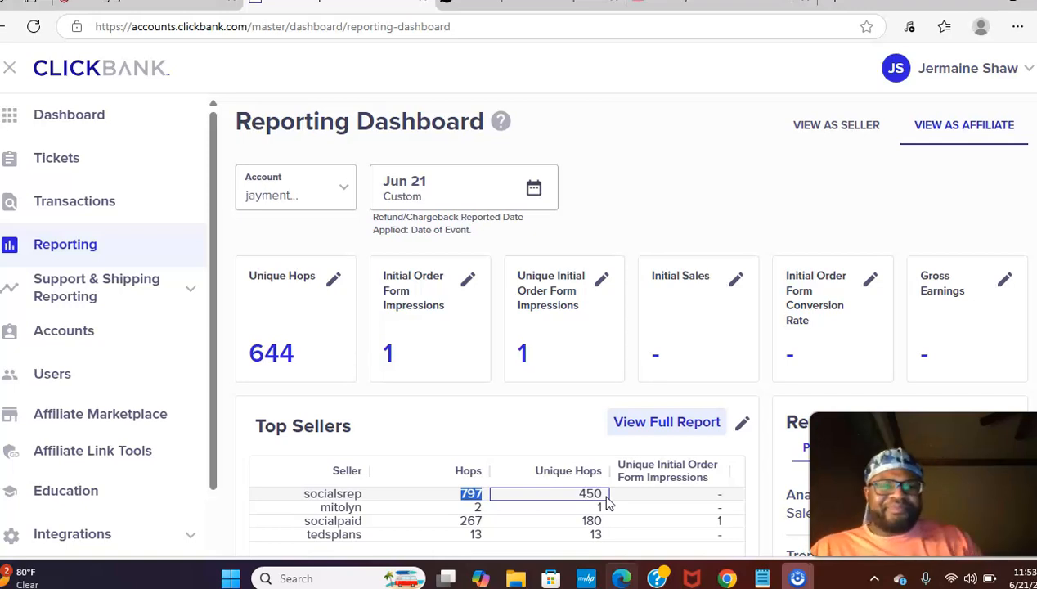
{"action": "scroll", "coordinate": [725, 232], "scroll_direction": "down", "scroll_amount": 2}
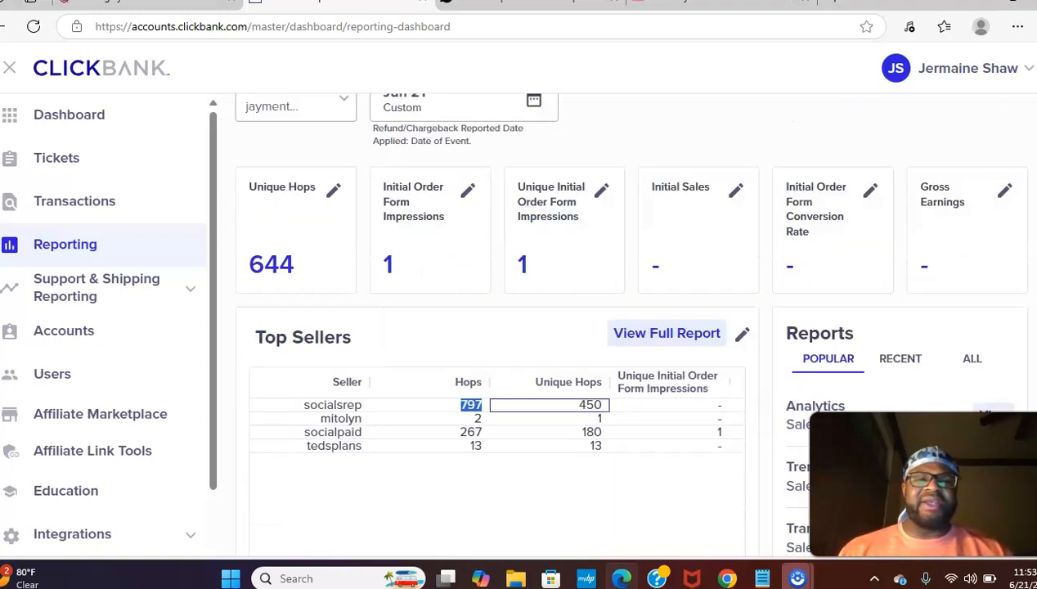